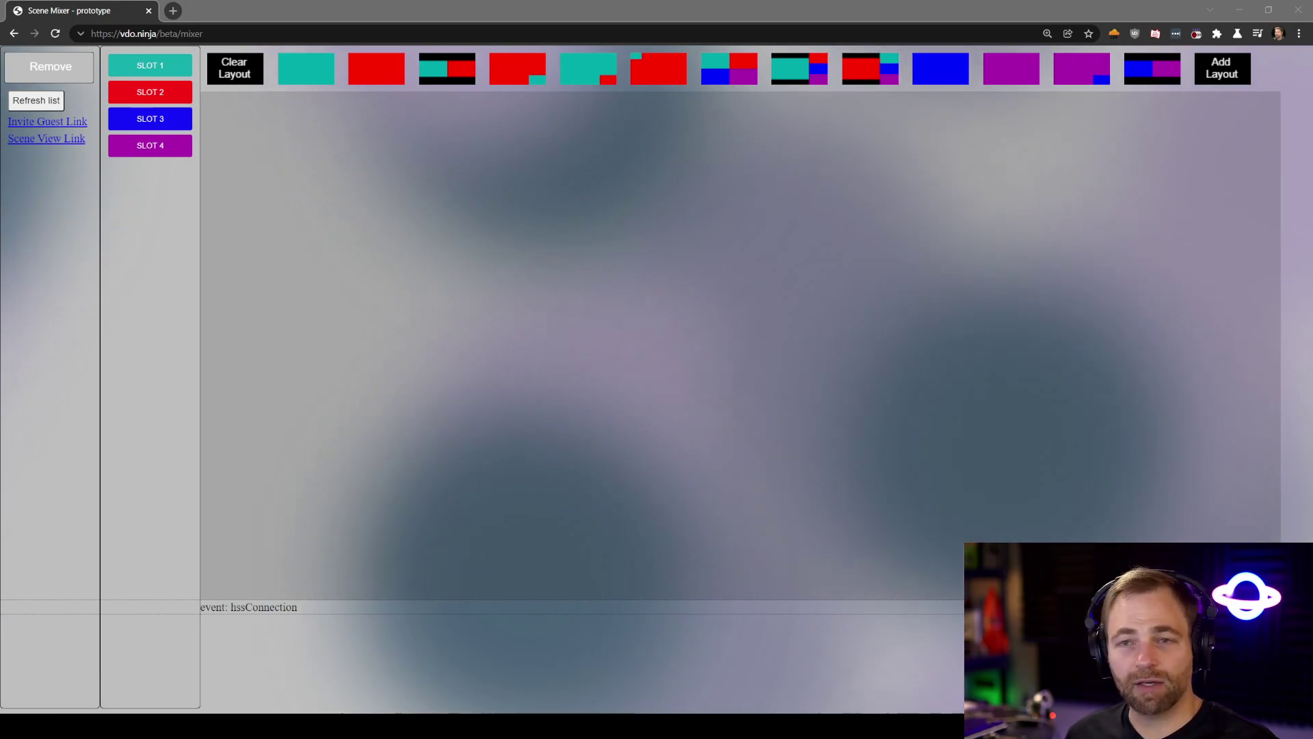
Join the room as a camera guest sending the Snap Camera feed, then return to the Scene Mixer
{"action": "left_click", "coordinate": [75, 122]}
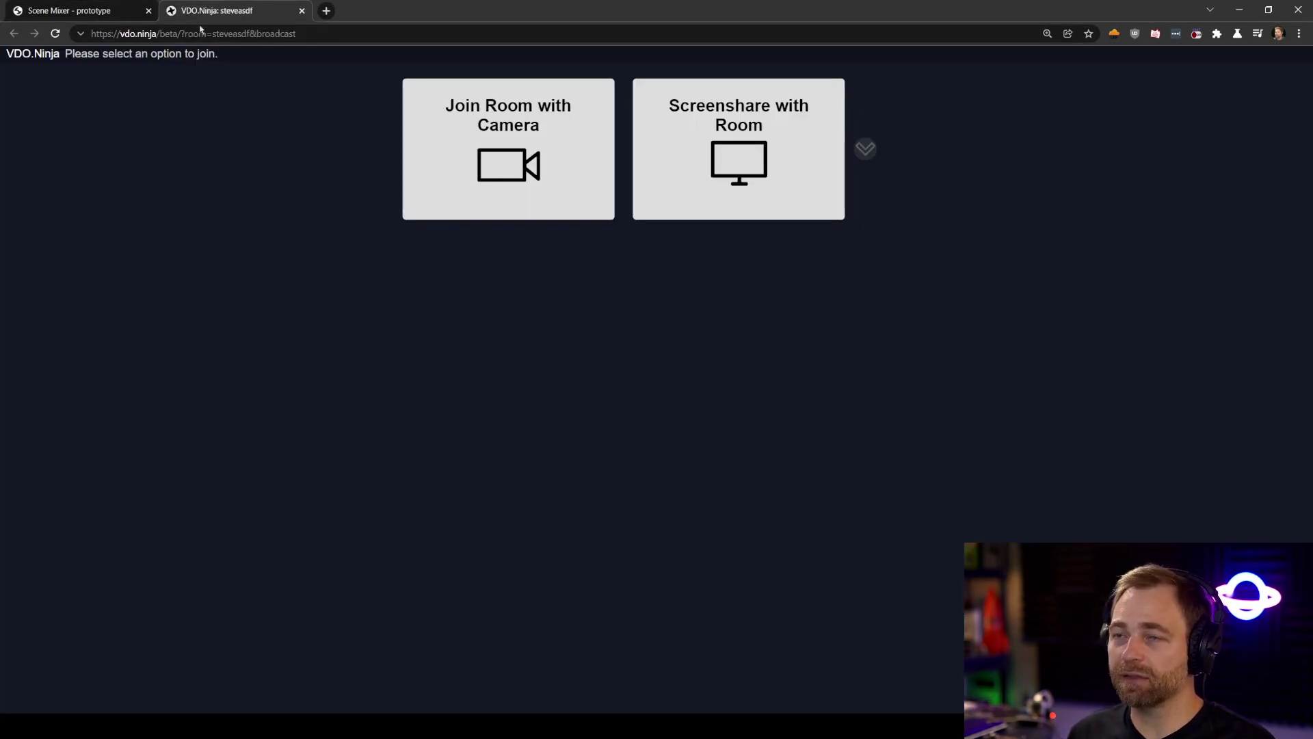
{"action": "left_click", "coordinate": [506, 171]}
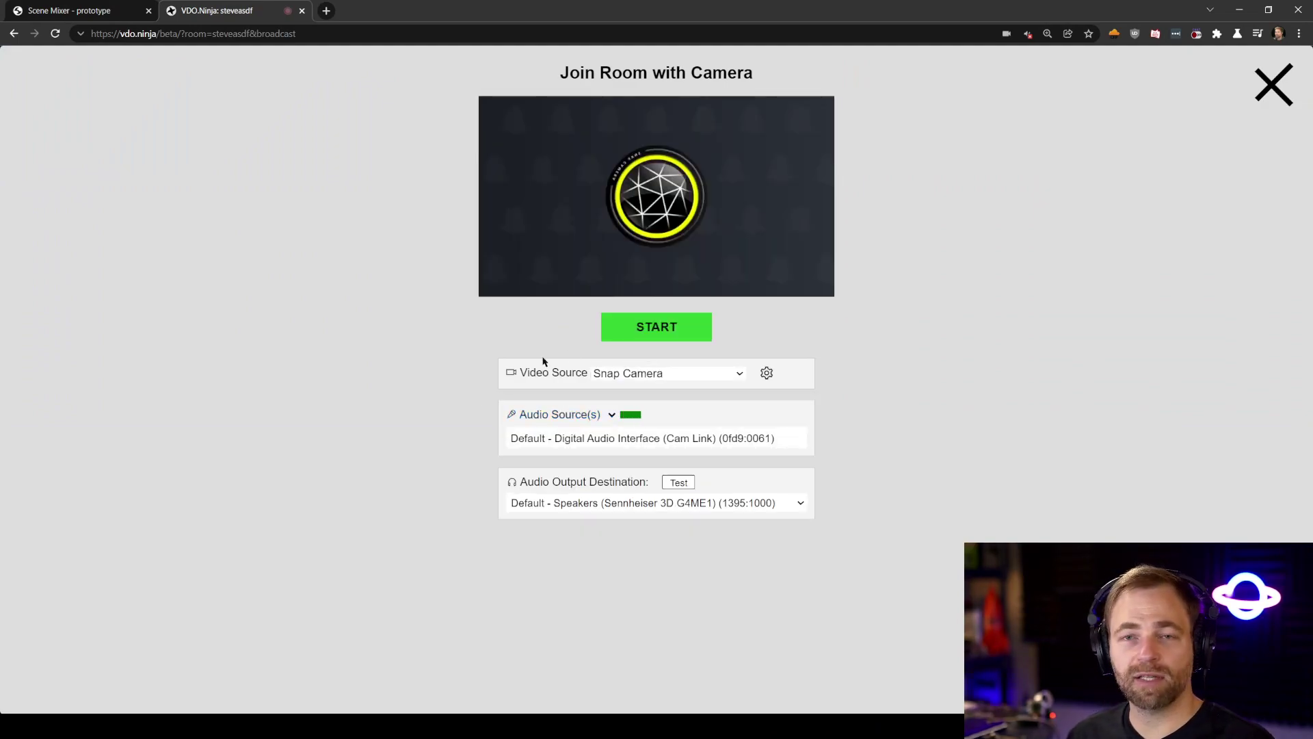
{"action": "left_click", "coordinate": [667, 331]}
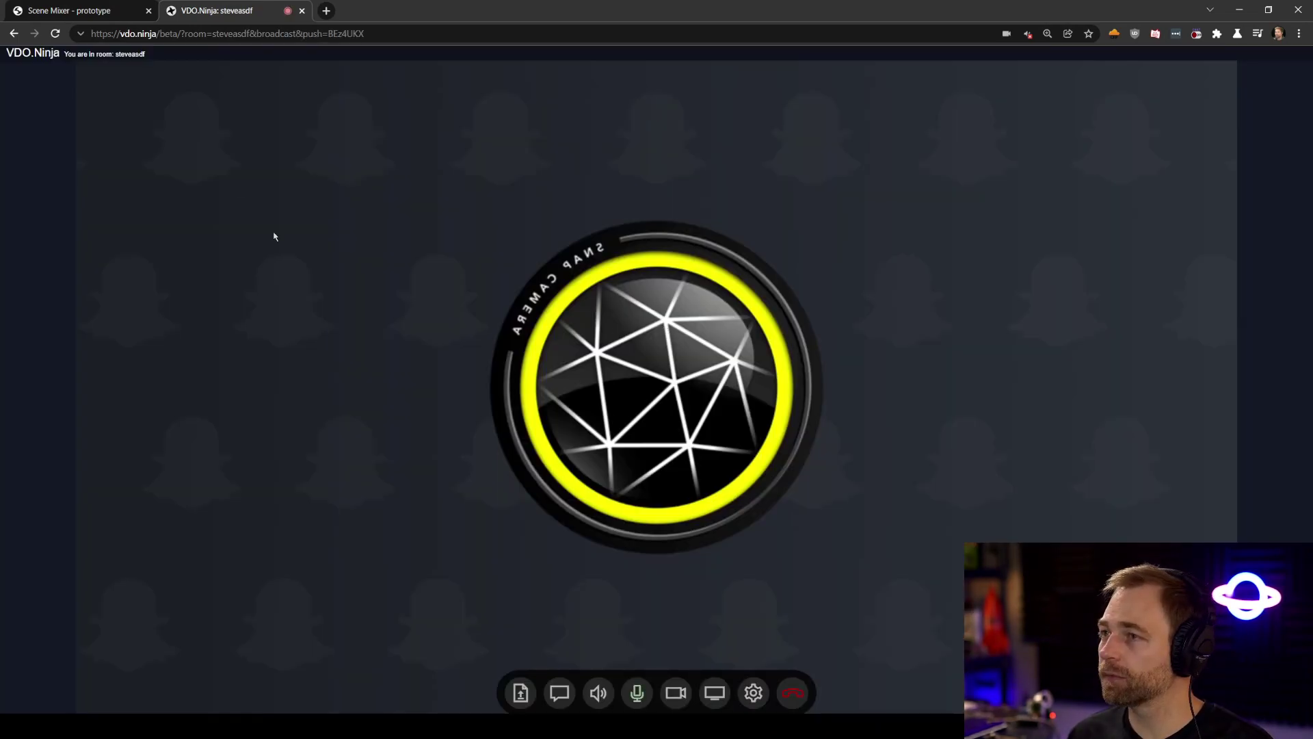
{"action": "left_click", "coordinate": [69, 10]}
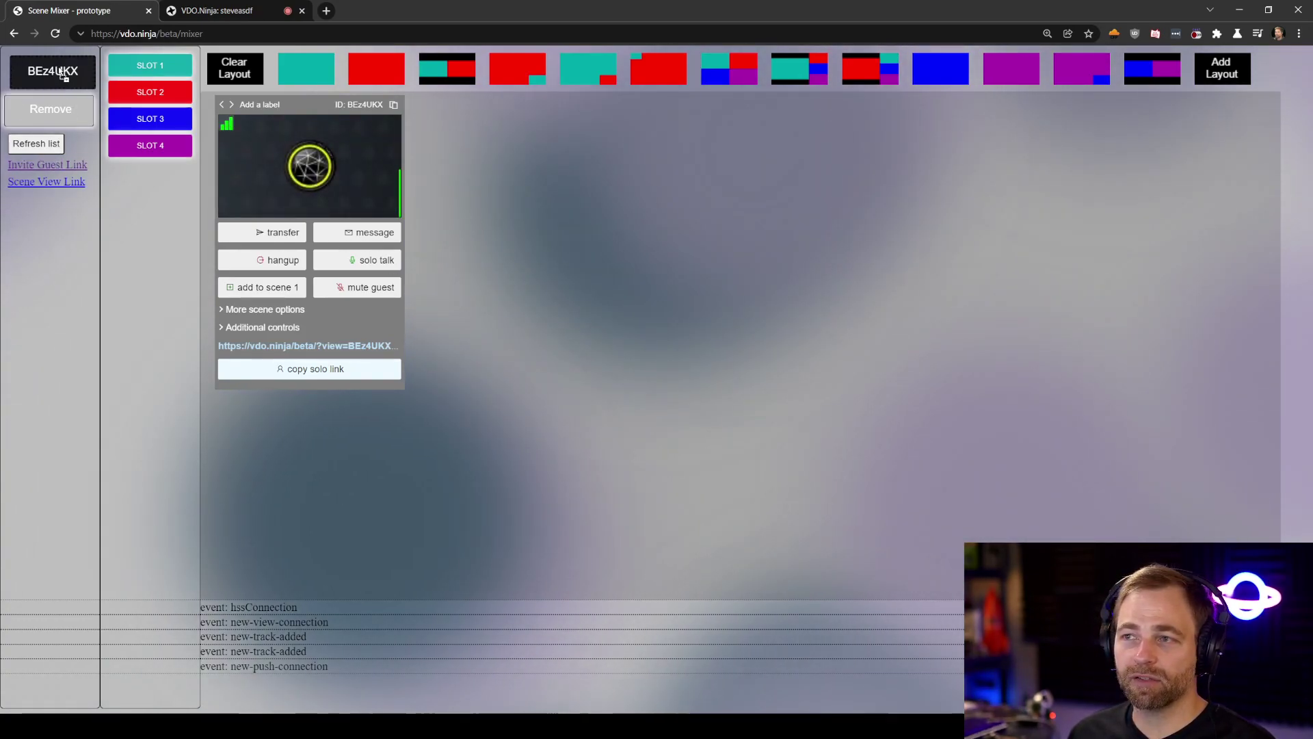
{"action": "left_click_drag", "start_coordinate": [52, 73], "coordinate": [88, 220]}
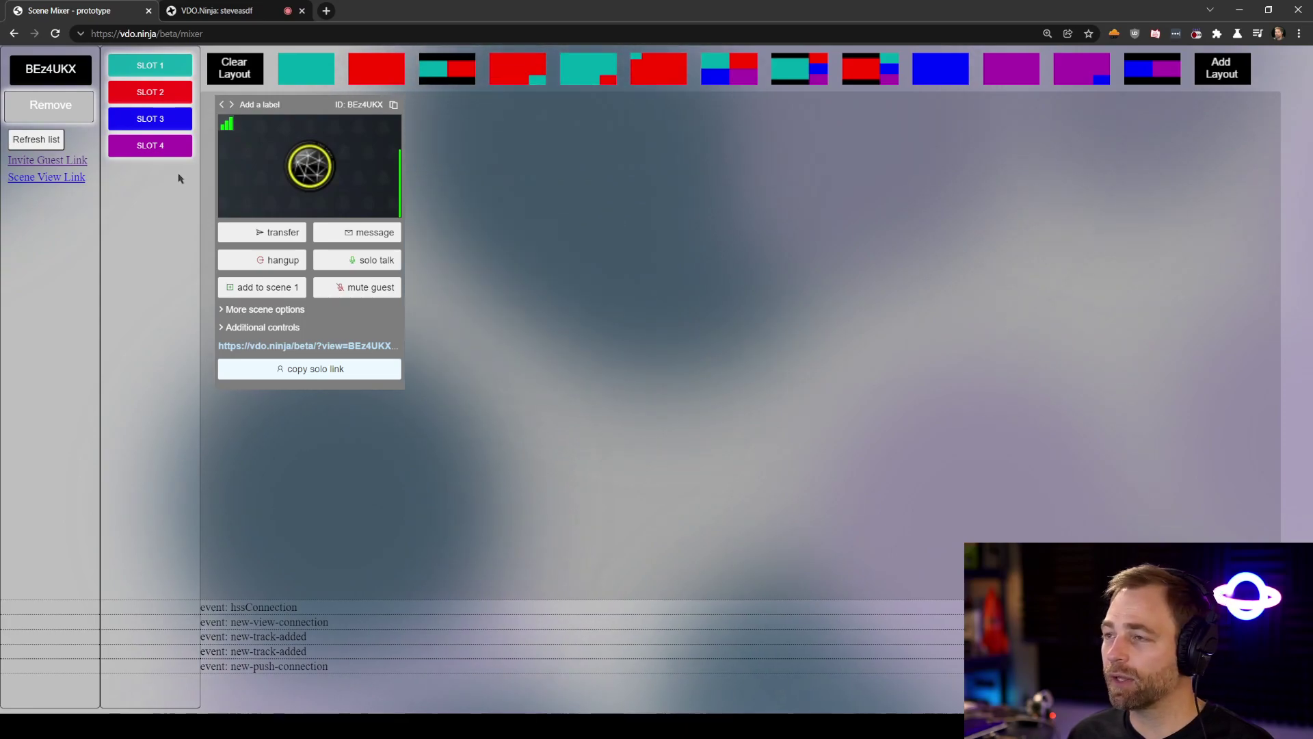
{"action": "double_click", "coordinate": [372, 106]}
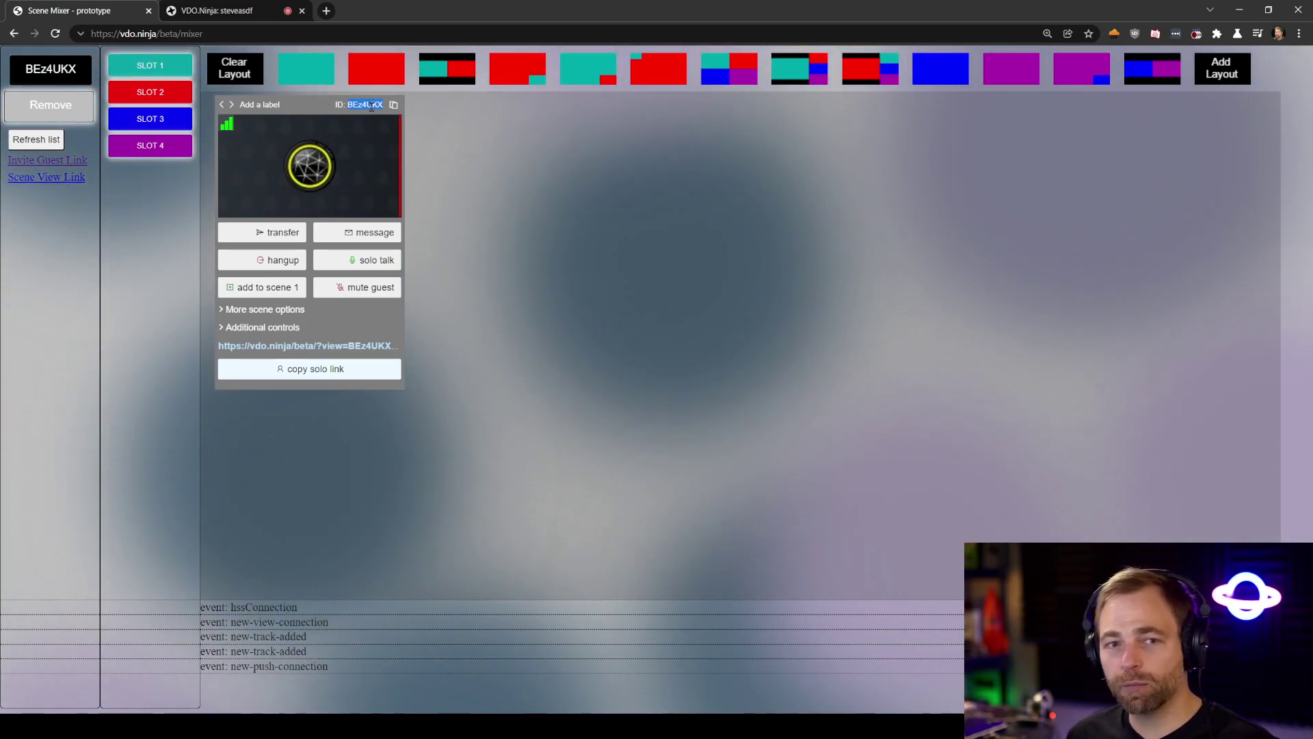
{"action": "left_click", "coordinate": [591, 161]}
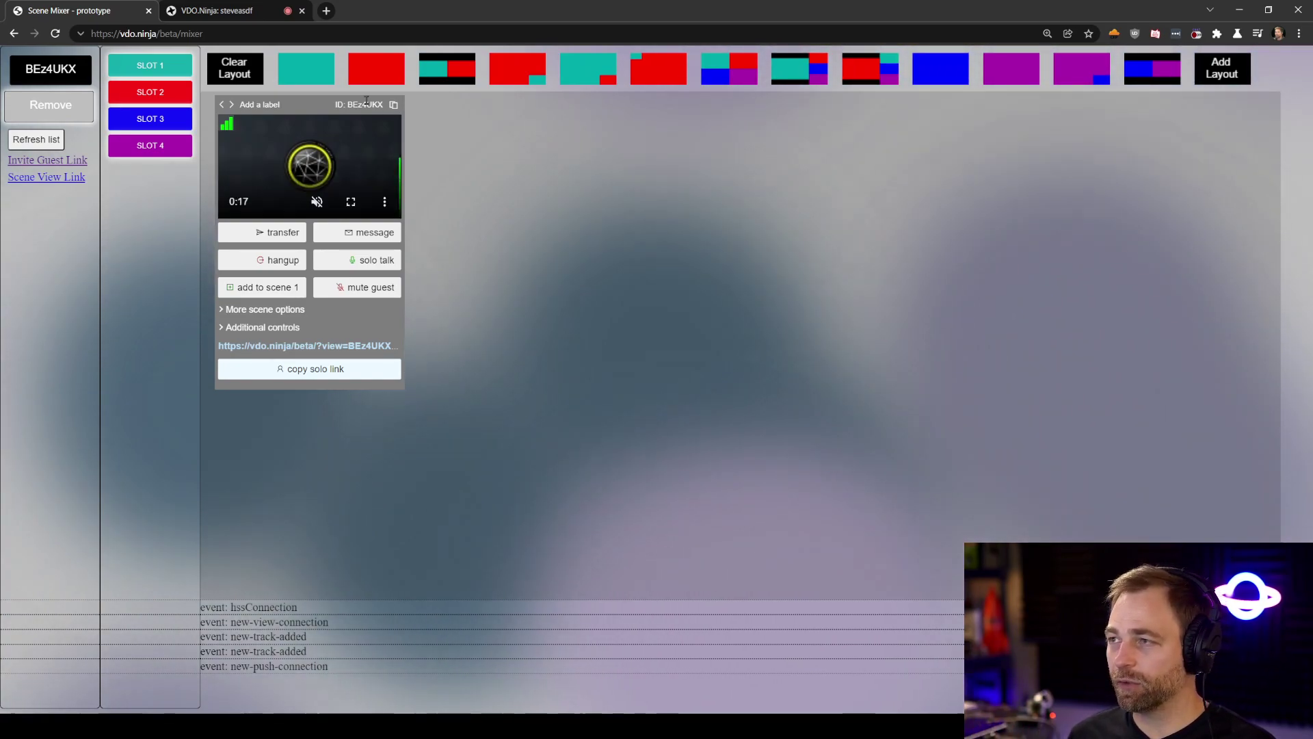
{"action": "mouse_move", "coordinate": [355, 149]}
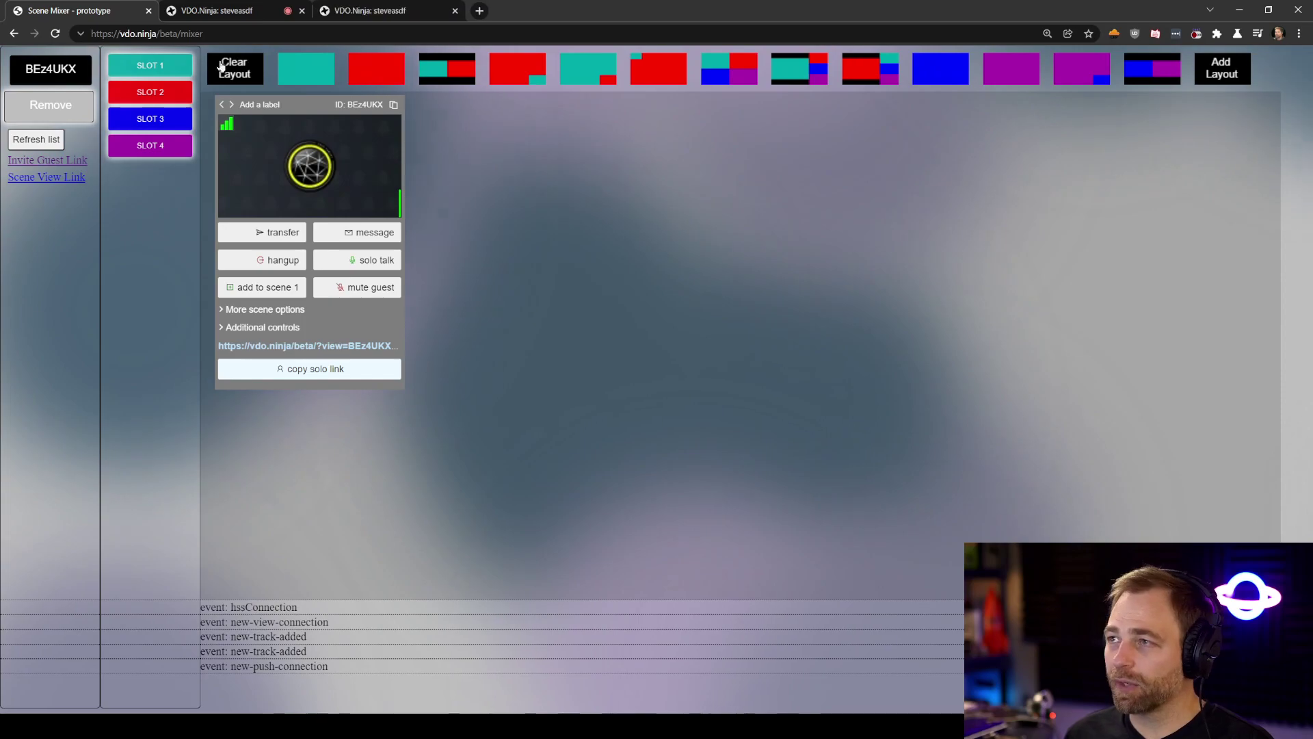
Join the room again from the third tab sending OBS Virtual Camera, then return to the Scene Mixer
{"action": "left_click", "coordinate": [370, 10]}
{"action": "left_click", "coordinate": [536, 205]}
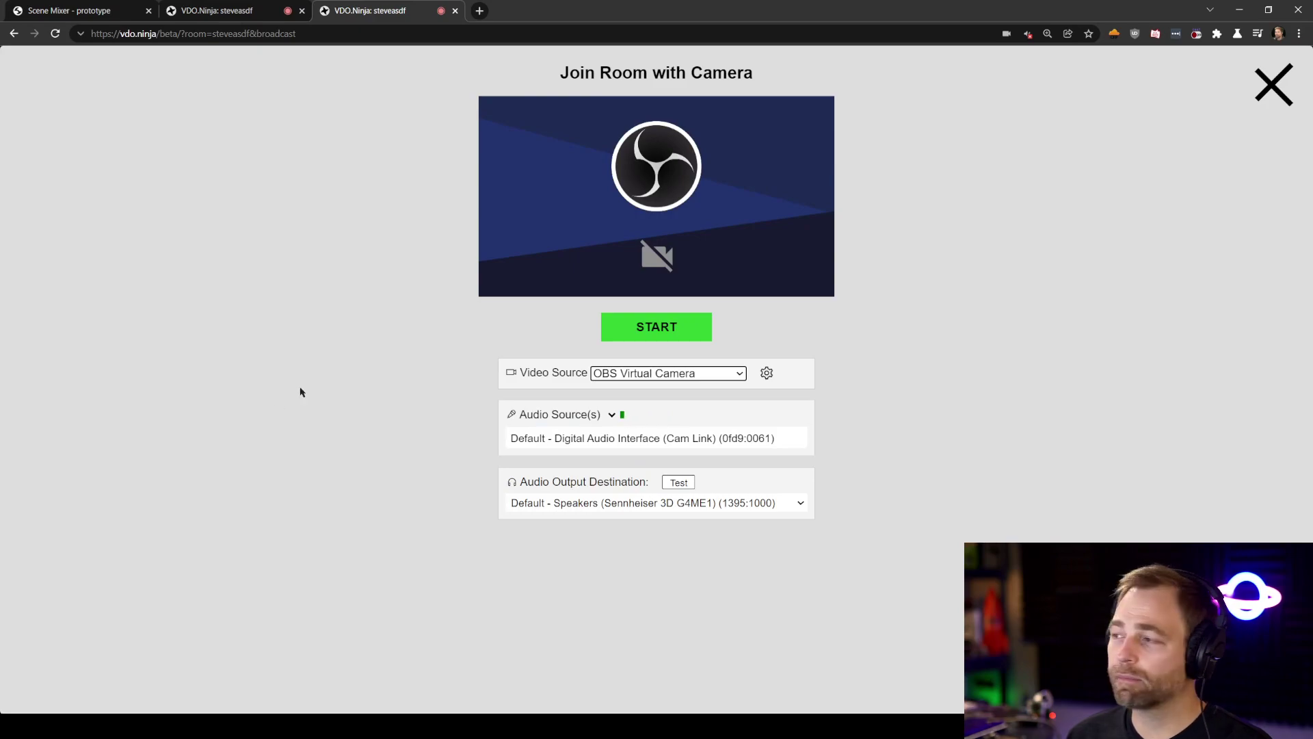
{"action": "left_click", "coordinate": [661, 337]}
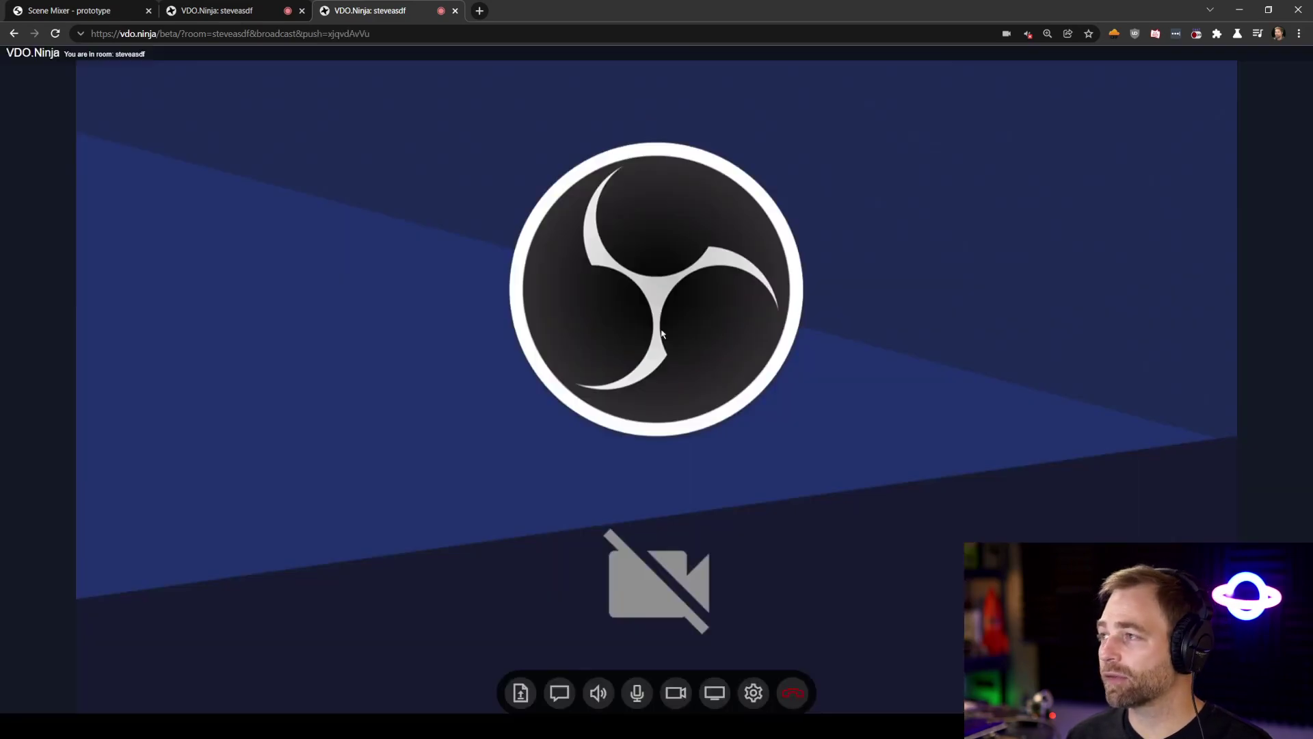
{"action": "left_click", "coordinate": [71, 11]}
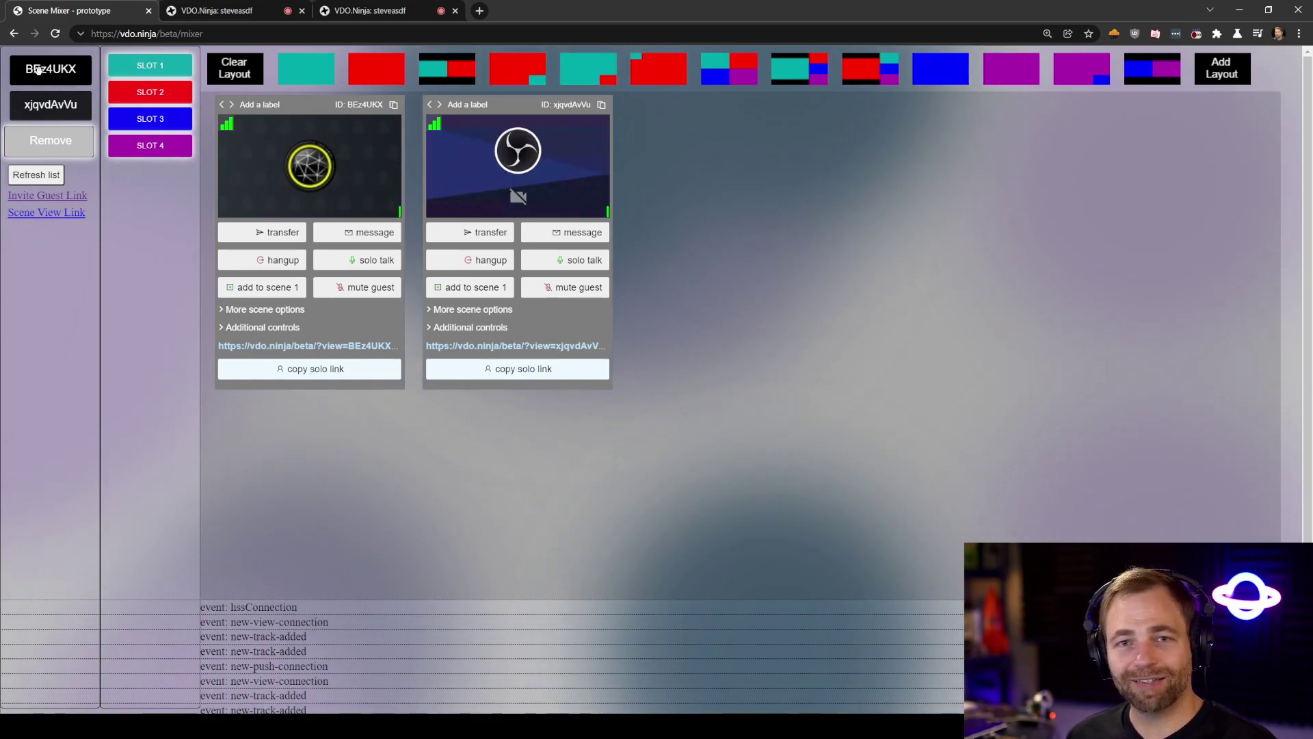
Assign the Snap Camera guest to slot 1 and apply the layout with slot 2 inset in a corner
{"action": "left_click_drag", "start_coordinate": [63, 61], "coordinate": [150, 65]}
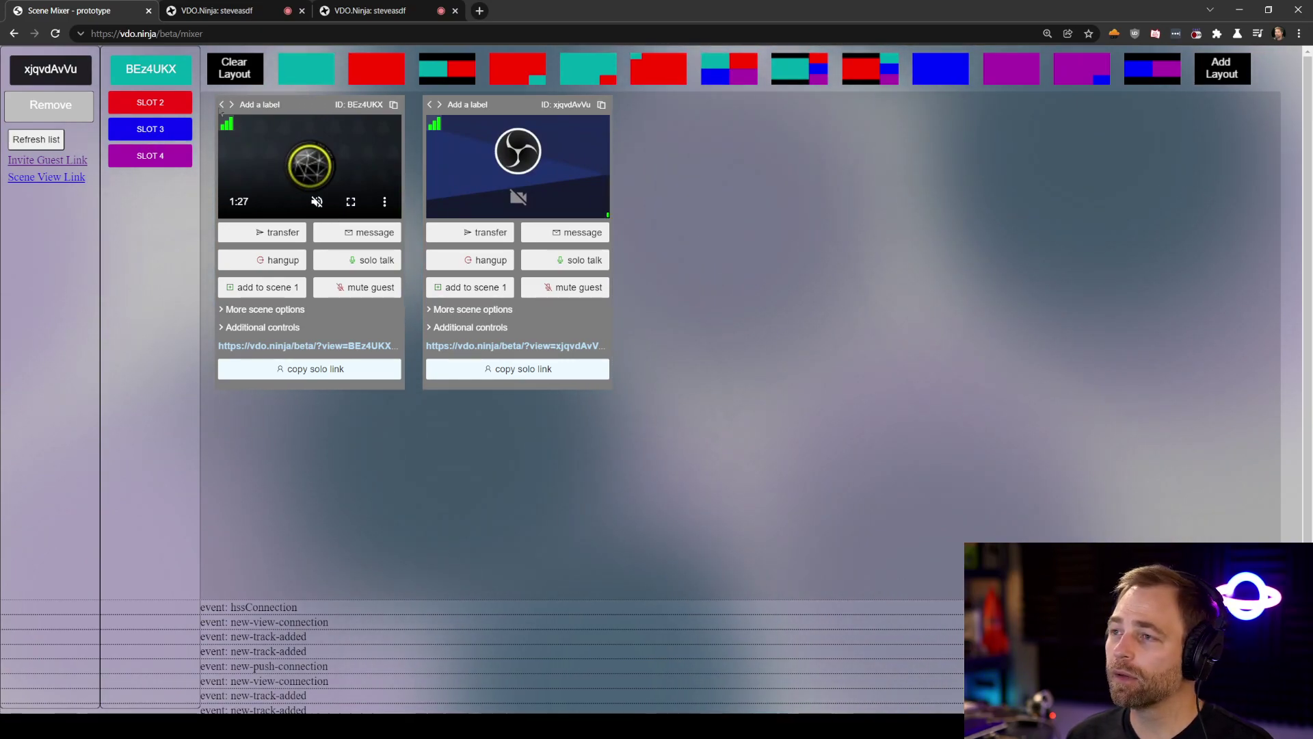
{"action": "left_click", "coordinate": [308, 77]}
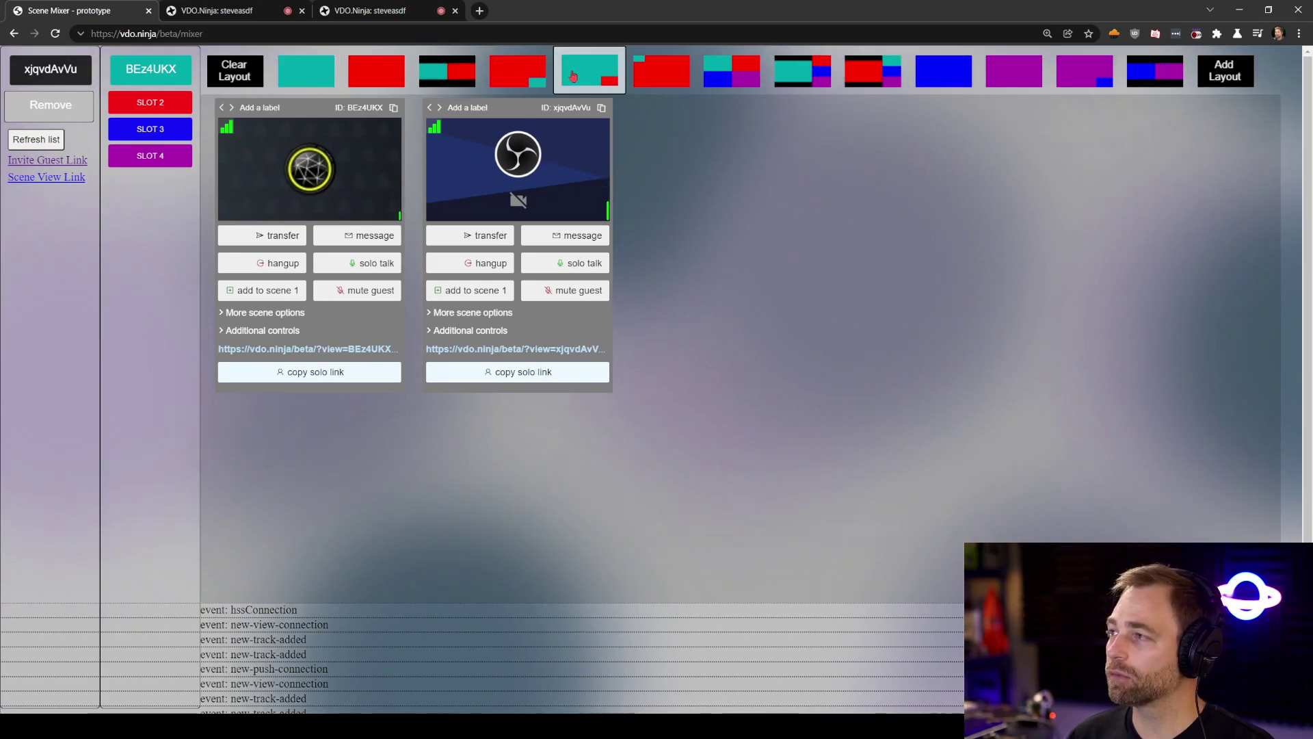
{"action": "left_click", "coordinate": [380, 71]}
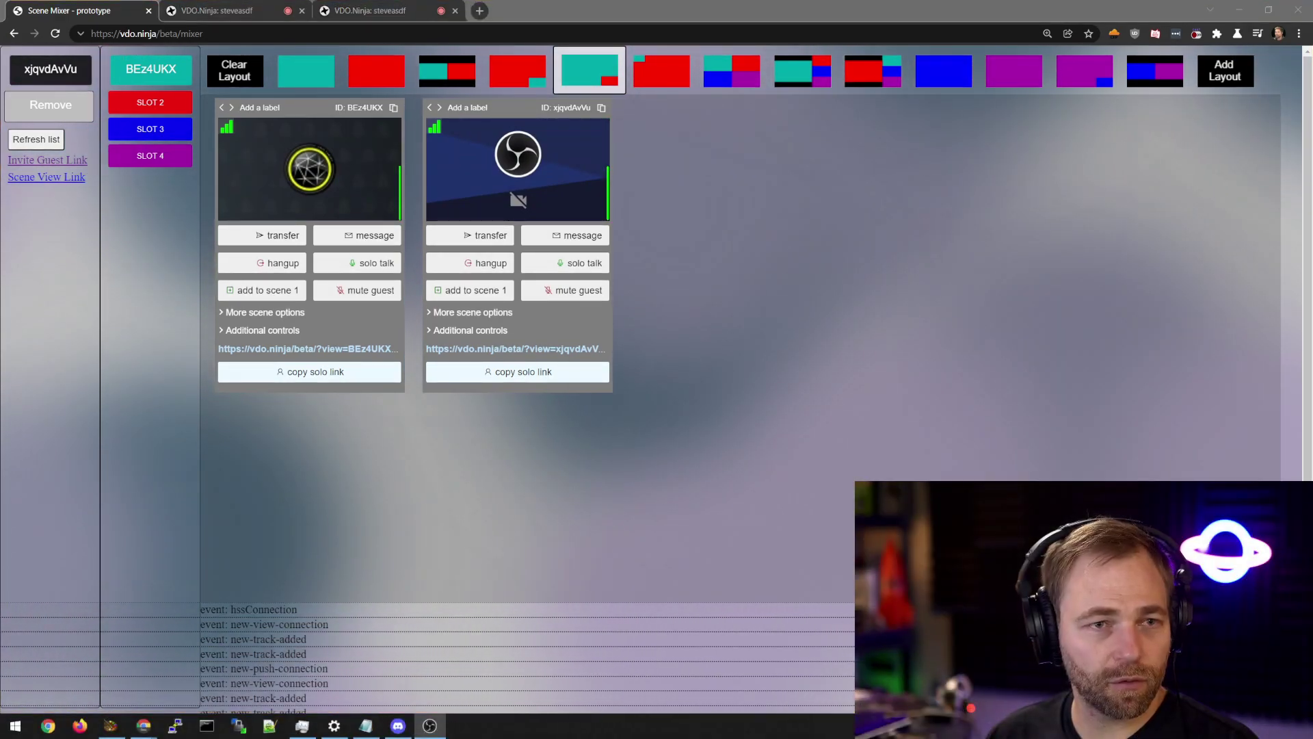
Bring OBS forward and confirm the Browser source's scene-view URL and size in its properties
{"action": "left_click", "coordinate": [430, 725]}
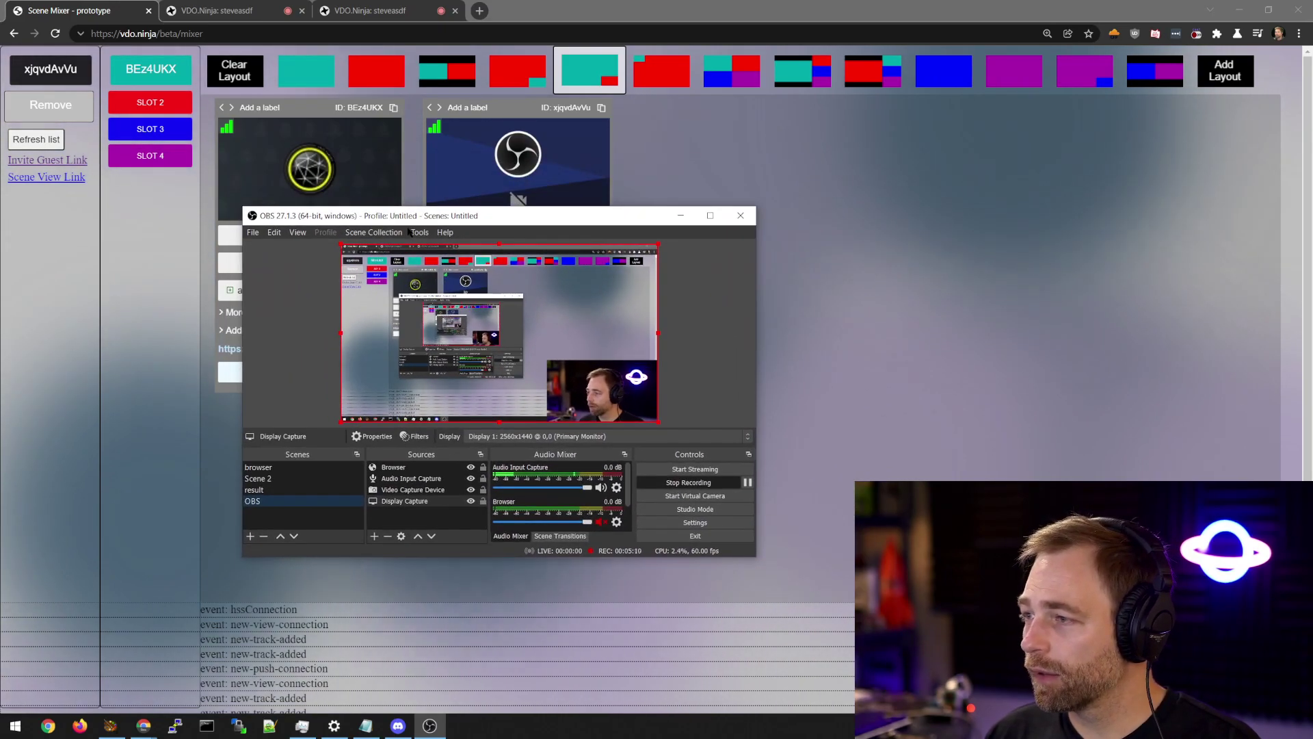
{"action": "left_click_drag", "start_coordinate": [410, 216], "coordinate": [384, 109]}
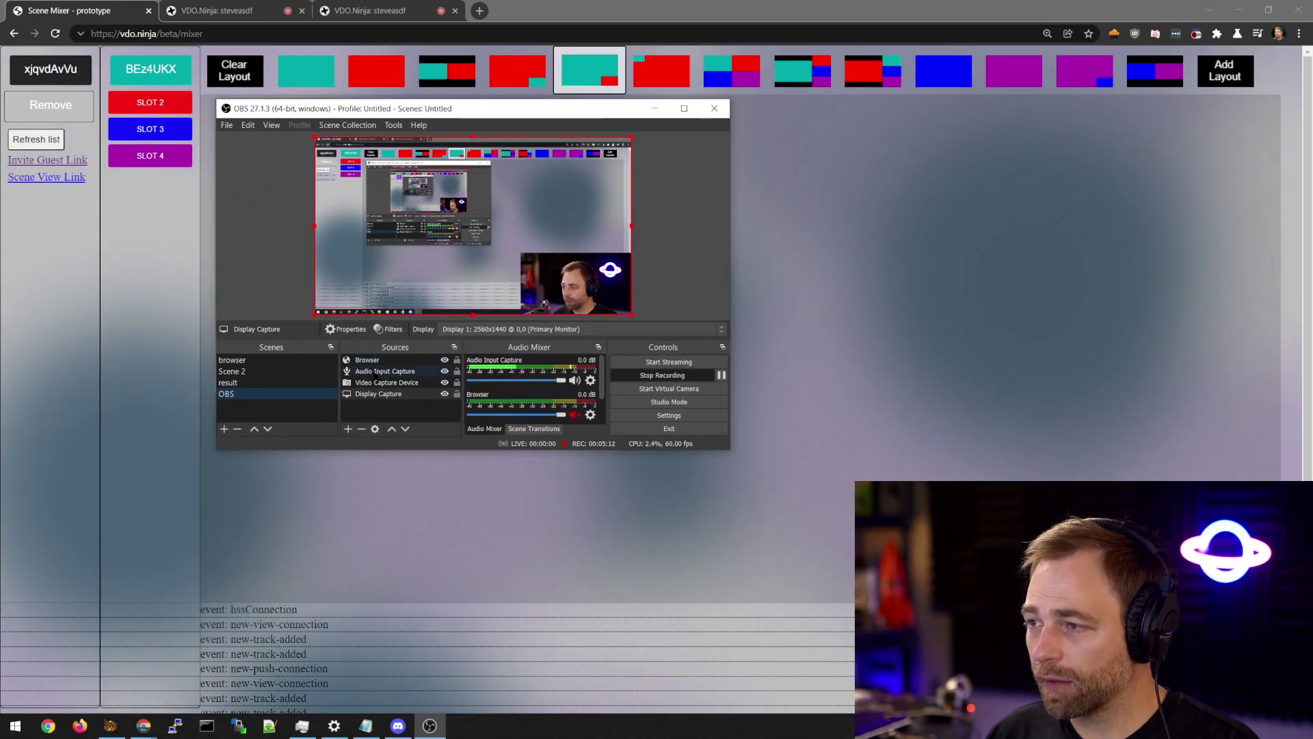
{"action": "double_click", "coordinate": [367, 360]}
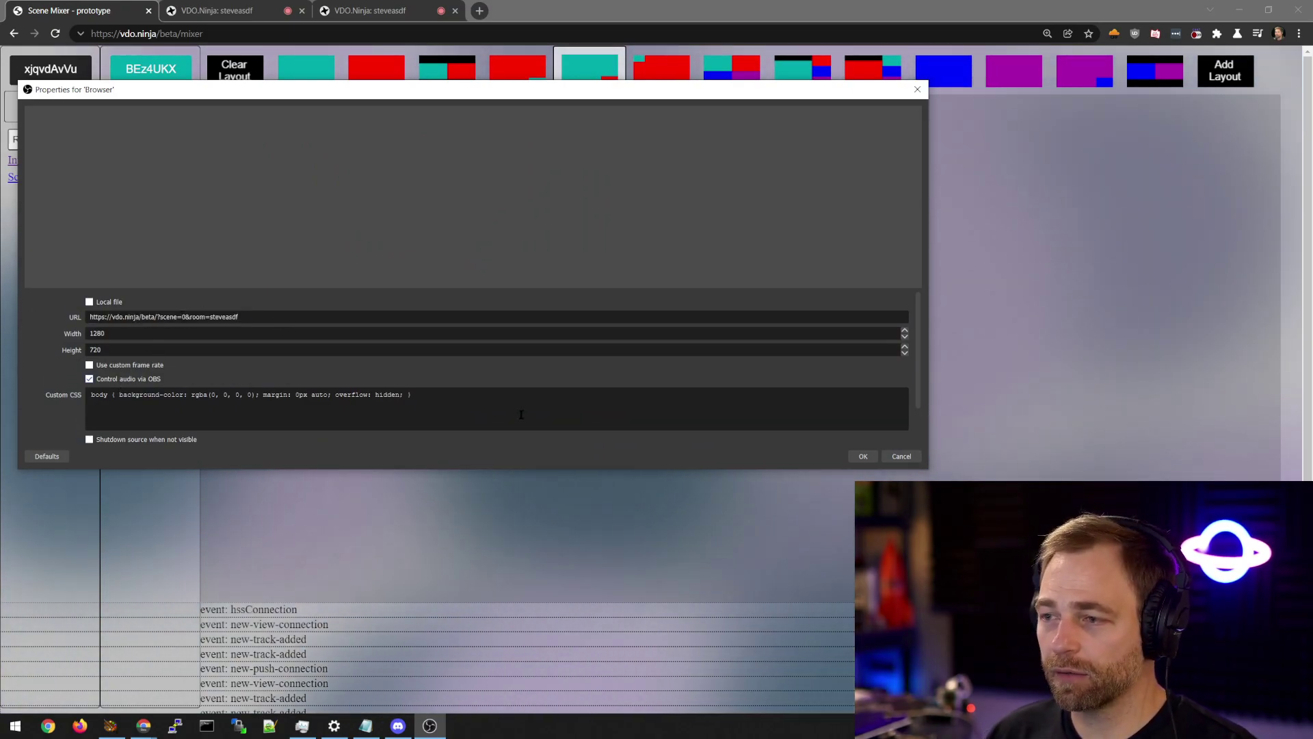
{"action": "left_click", "coordinate": [852, 457]}
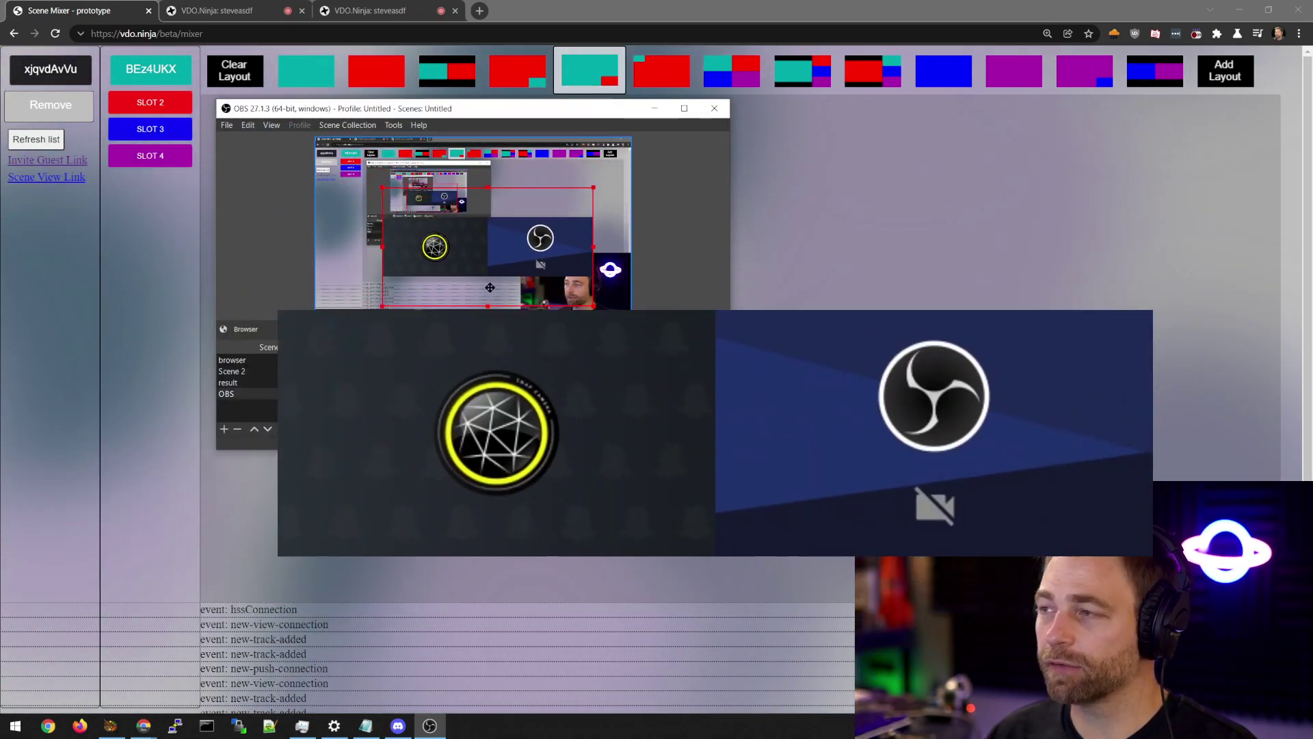
Drag the scene-view Browser source left in the OBS preview
{"action": "left_click_drag", "start_coordinate": [490, 287], "coordinate": [390, 288]}
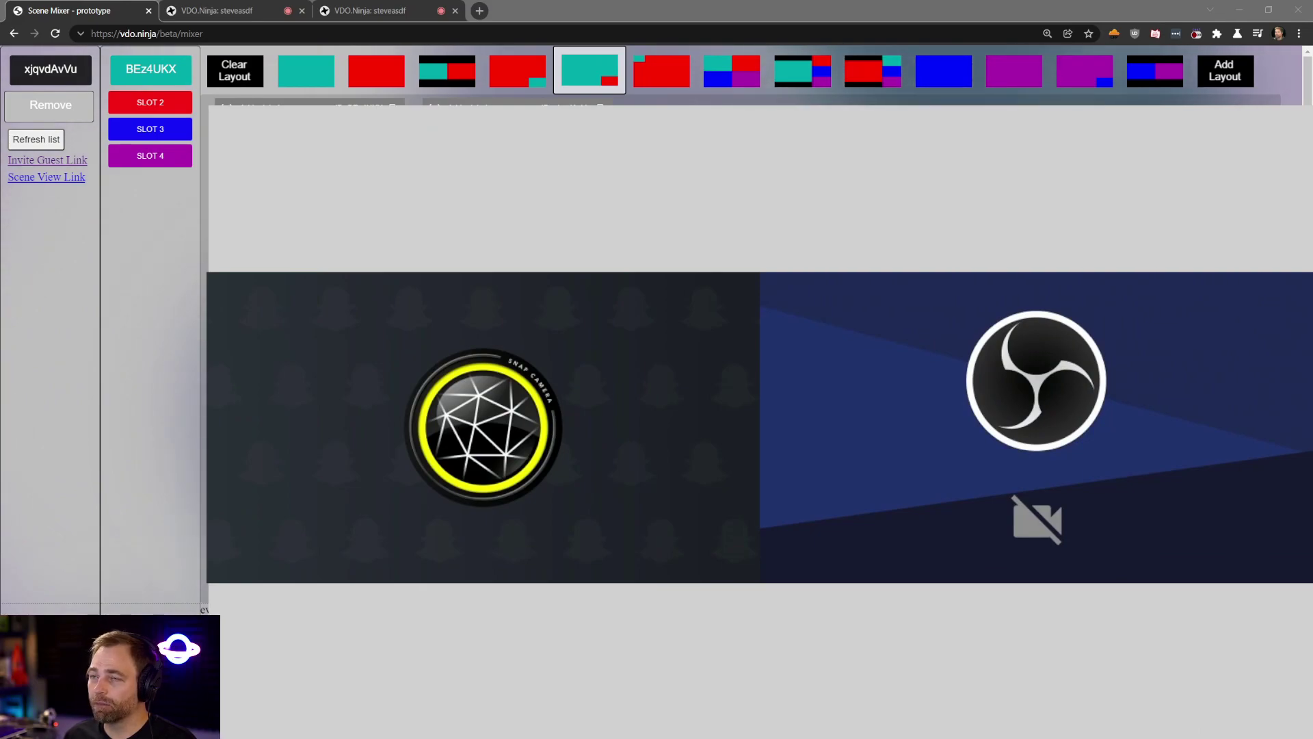
Put the OBS guest into slot 2 using the full-frame slot 2 layout
{"action": "left_click", "coordinate": [309, 73]}
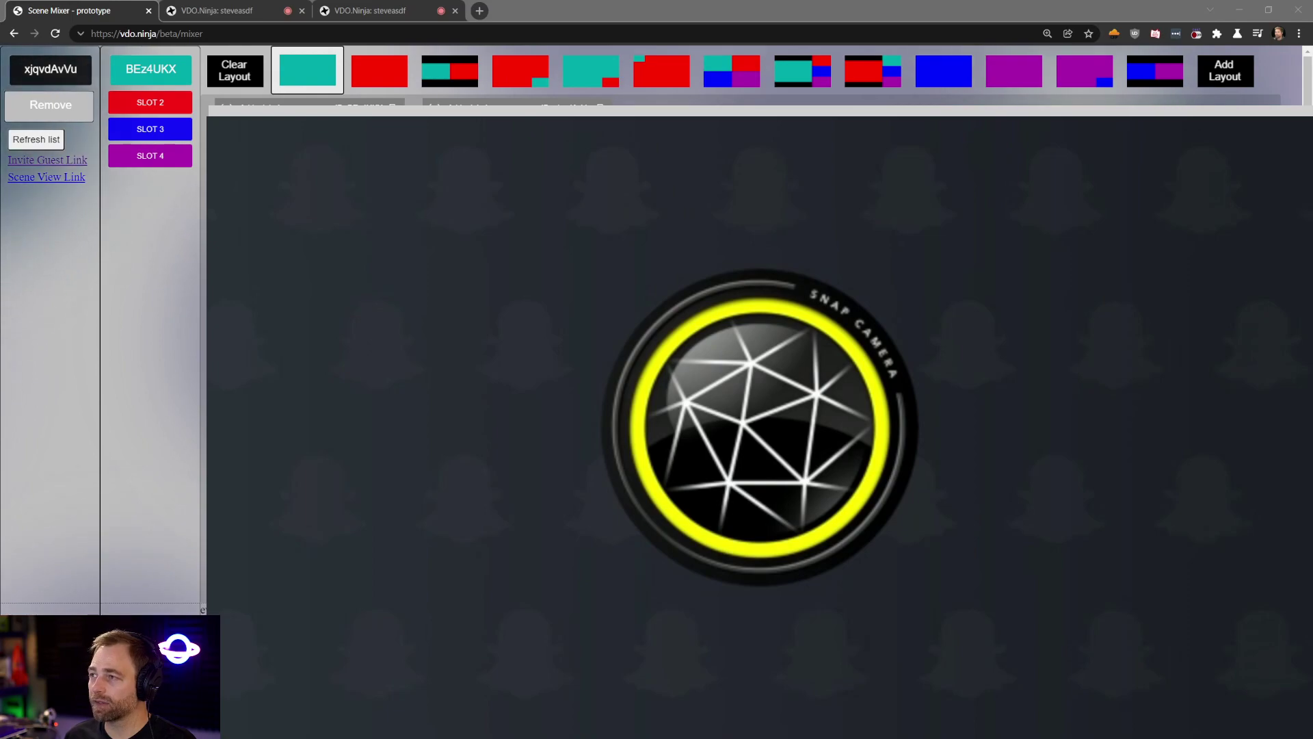
{"action": "left_click", "coordinate": [369, 77]}
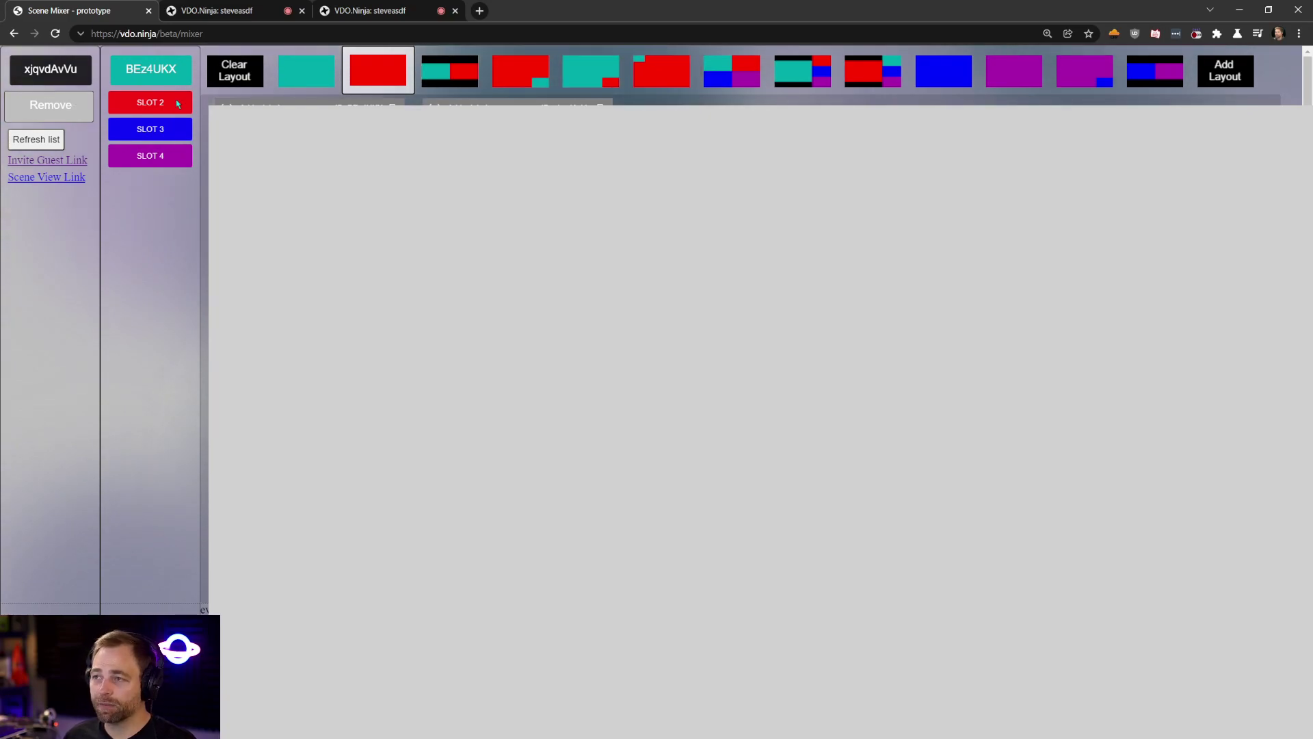
{"action": "left_click_drag", "start_coordinate": [49, 68], "coordinate": [145, 101]}
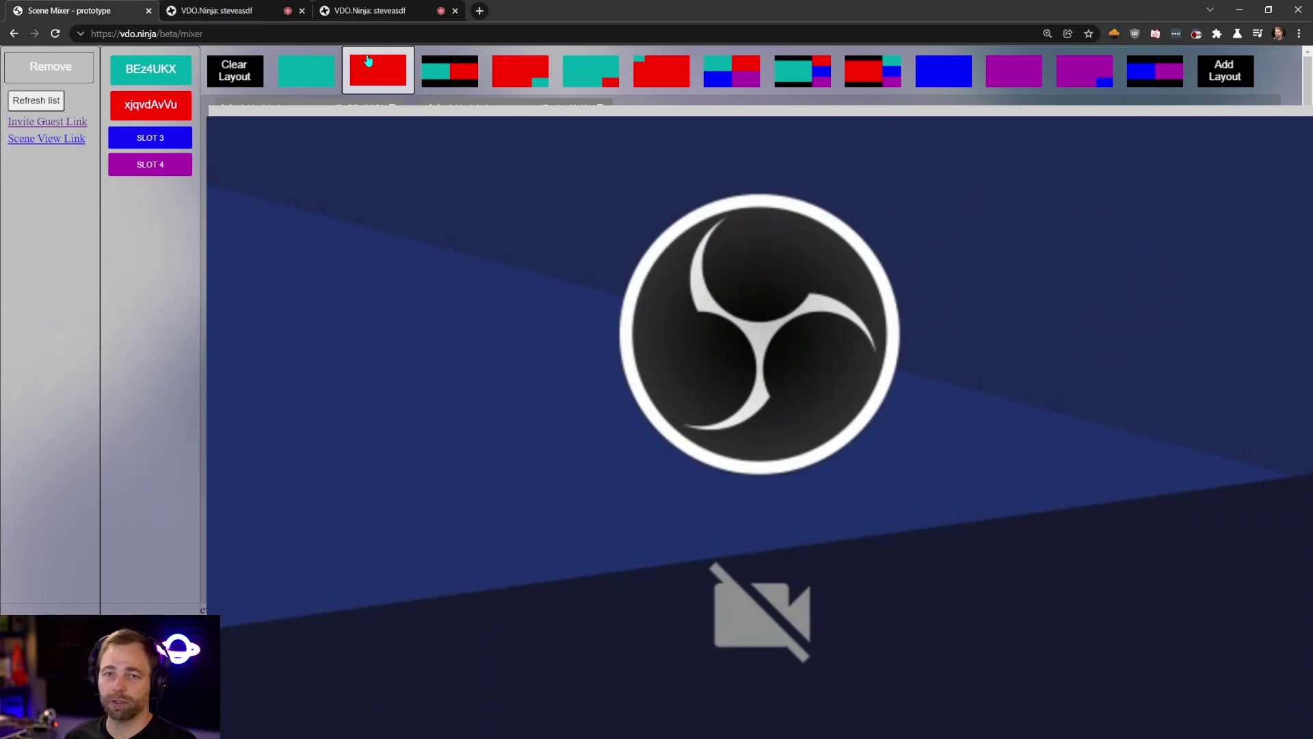
Alternate camera and OBS full-frame layouts, ending on the side-by-side split
{"action": "left_click", "coordinate": [291, 71]}
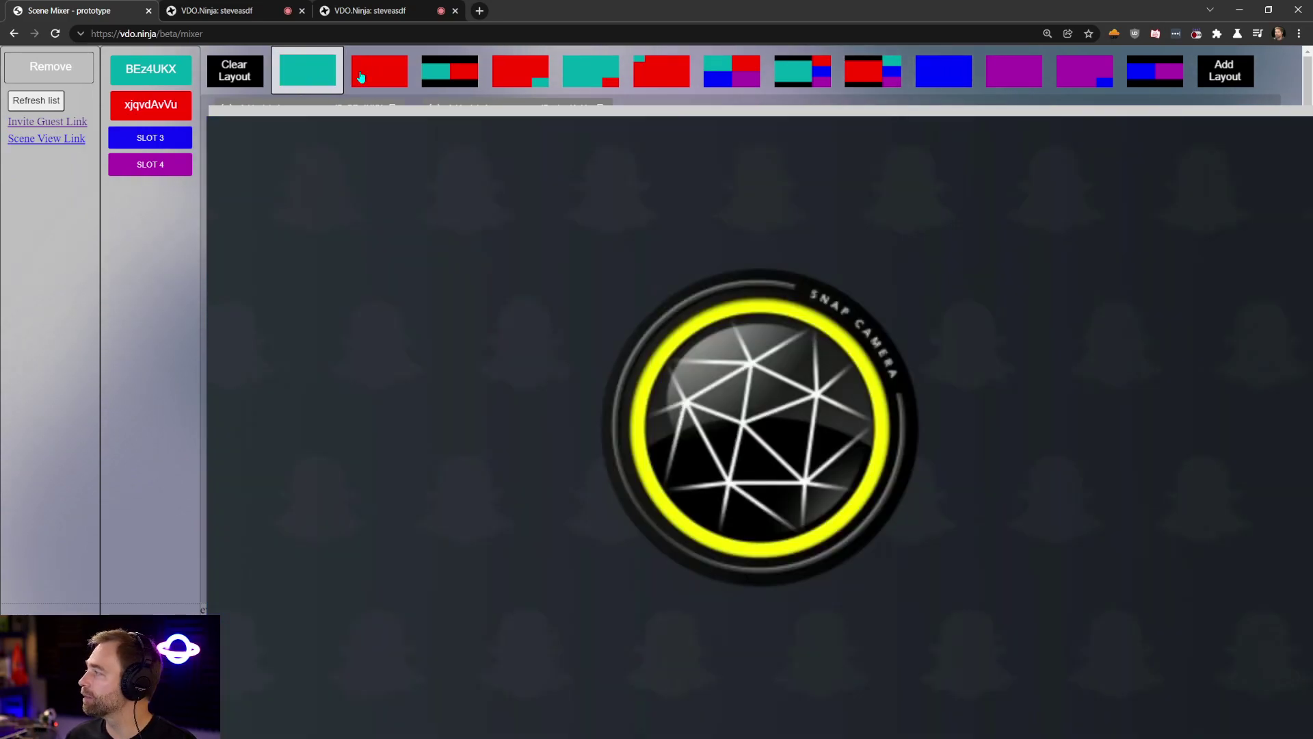
{"action": "left_click", "coordinate": [362, 77]}
{"action": "left_click", "coordinate": [334, 74]}
{"action": "left_click", "coordinate": [362, 77]}
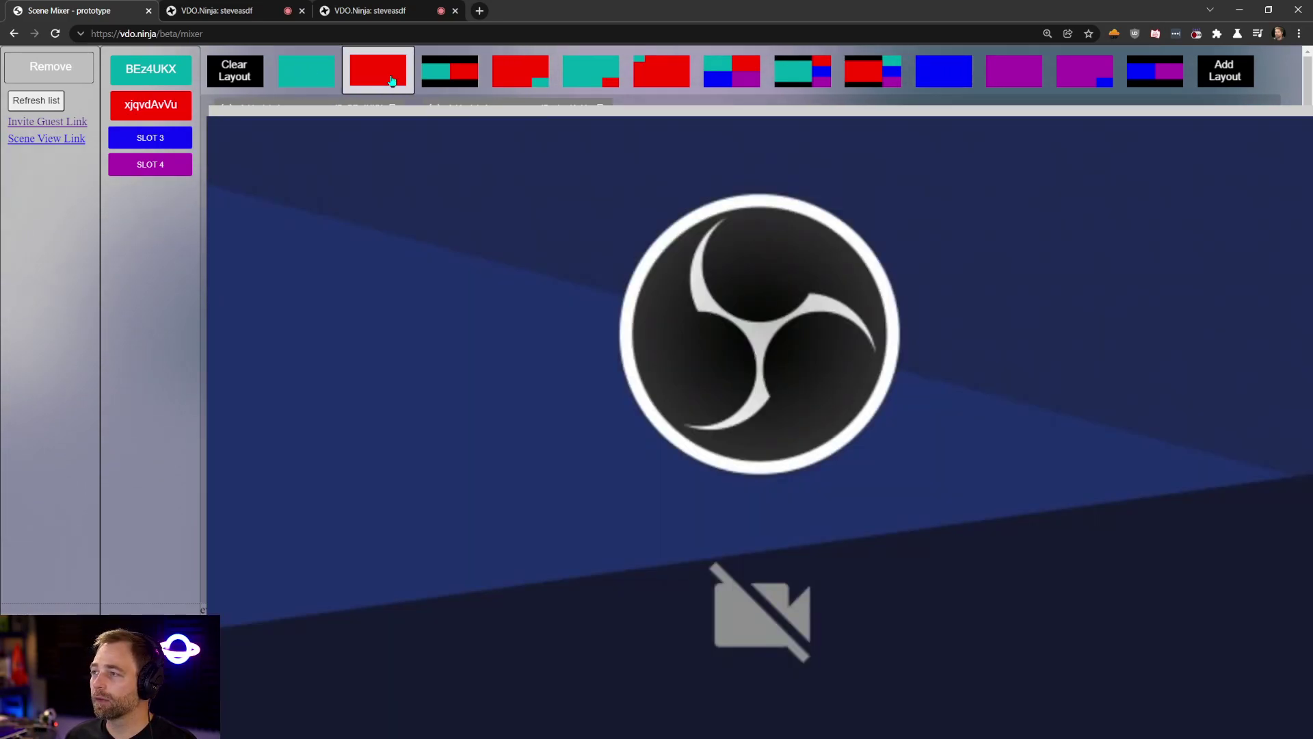
{"action": "left_click", "coordinate": [428, 72]}
{"action": "left_click", "coordinate": [400, 69]}
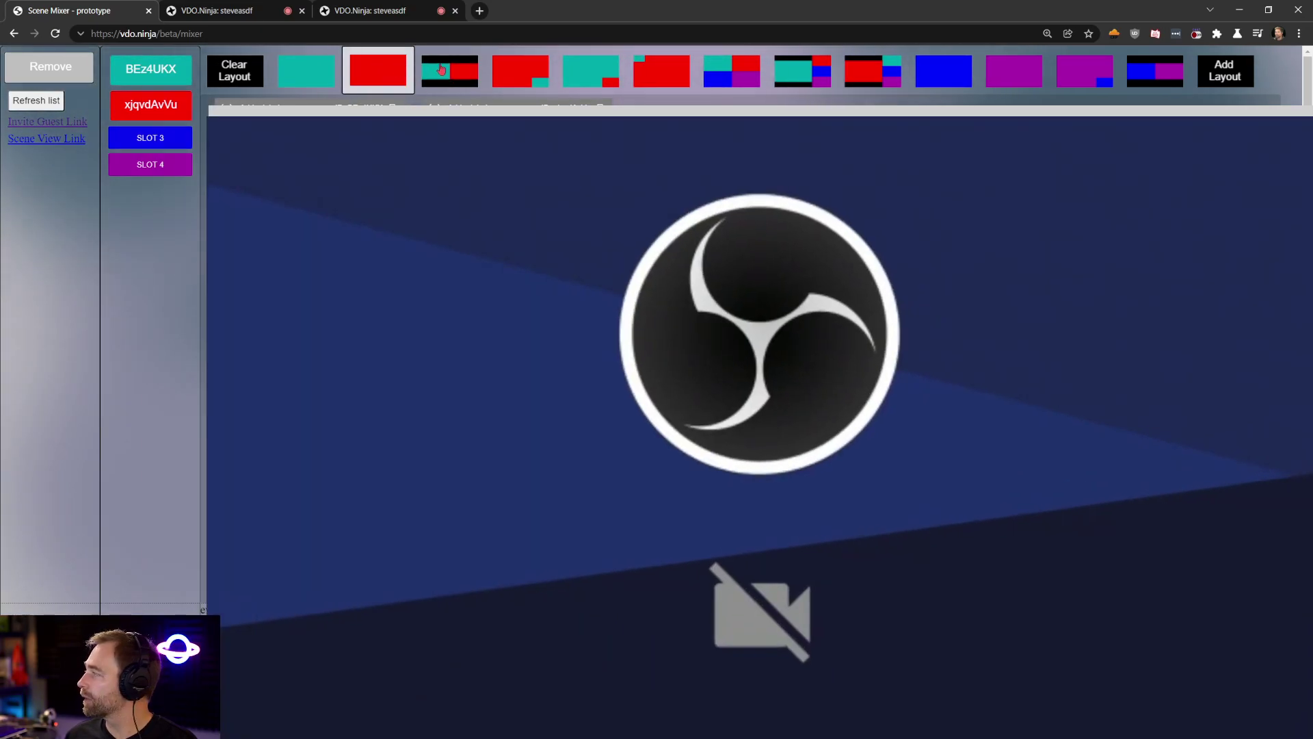
{"action": "left_click", "coordinate": [444, 69]}
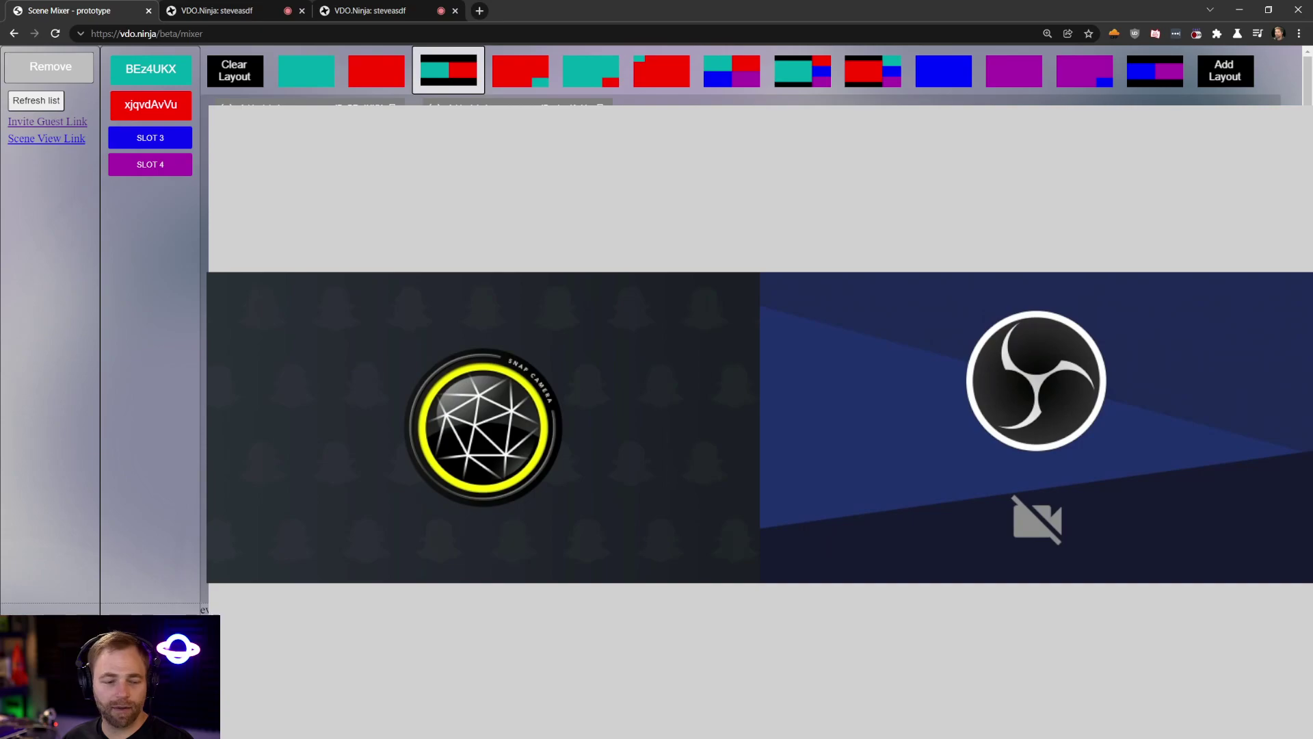
Compare OBS-only and camera-only full-frame views against the side-by-side split, ending on the split
{"action": "left_click", "coordinate": [399, 65]}
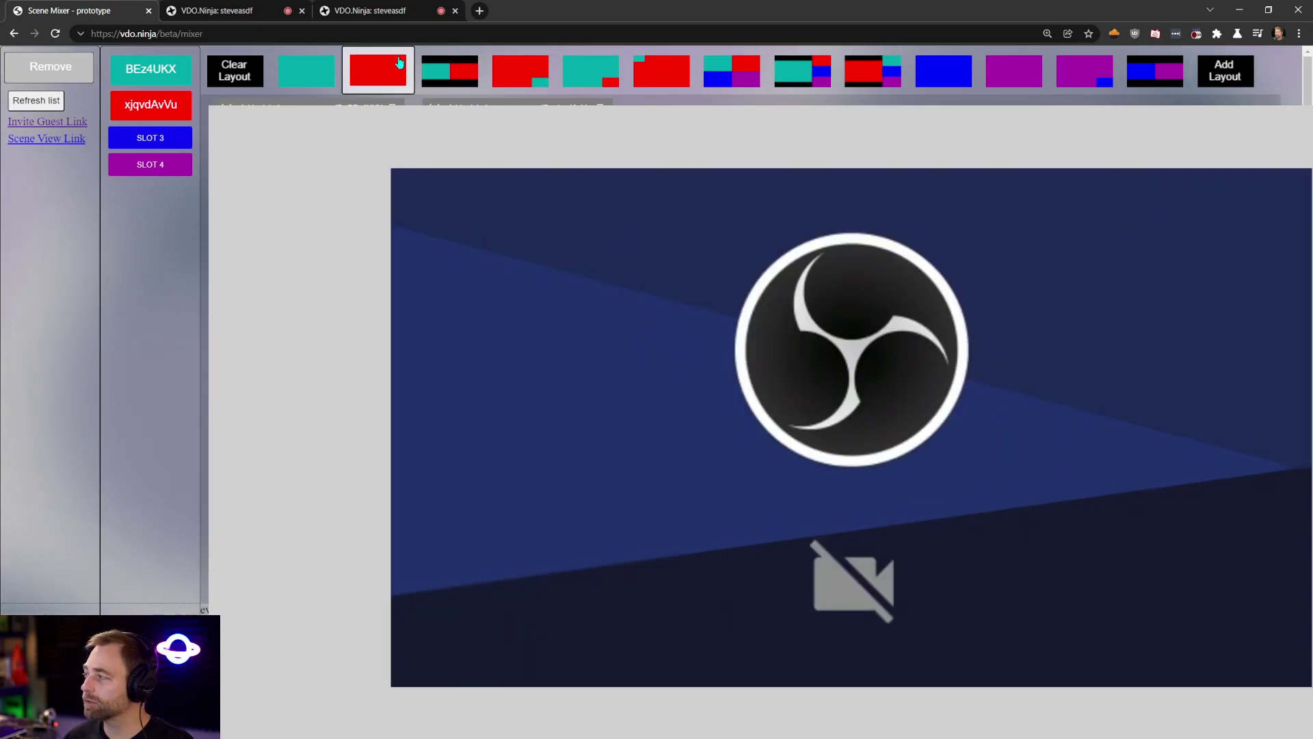
{"action": "left_click", "coordinate": [429, 65]}
{"action": "left_click", "coordinate": [376, 72]}
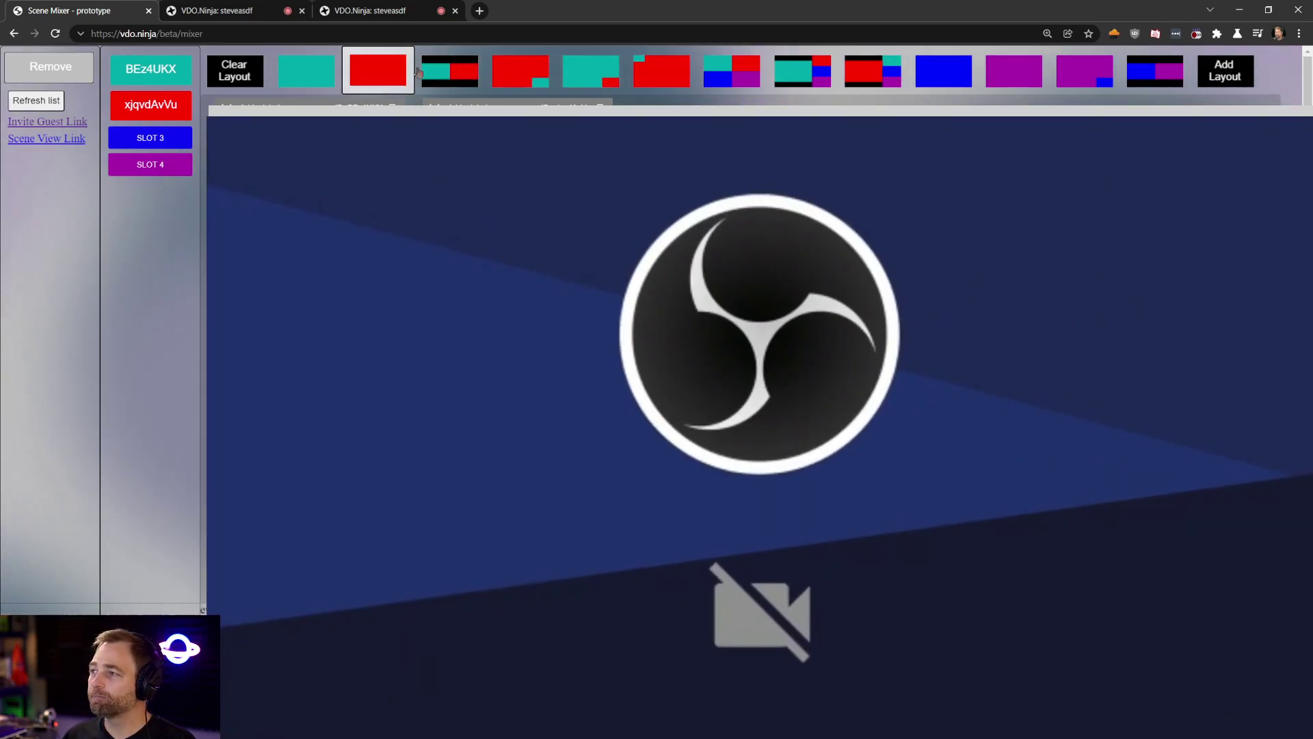
{"action": "left_click", "coordinate": [418, 69]}
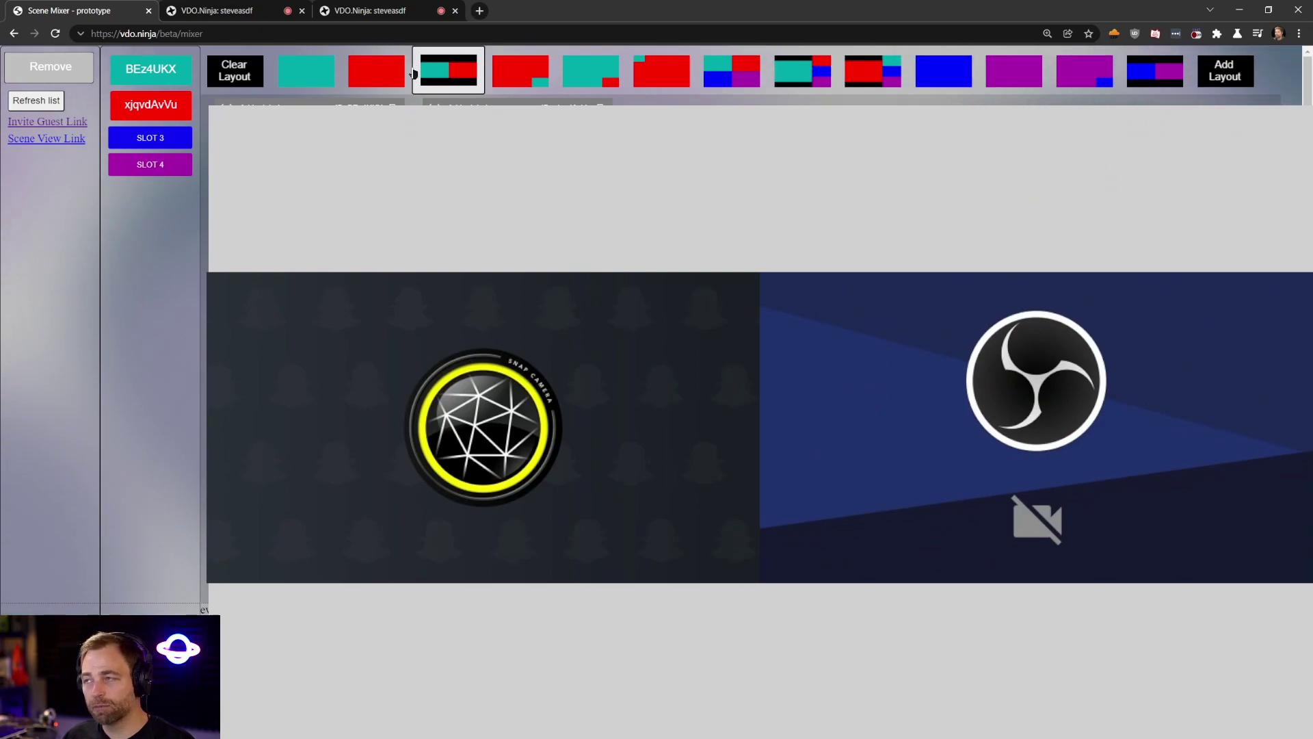
{"action": "left_click", "coordinate": [377, 77]}
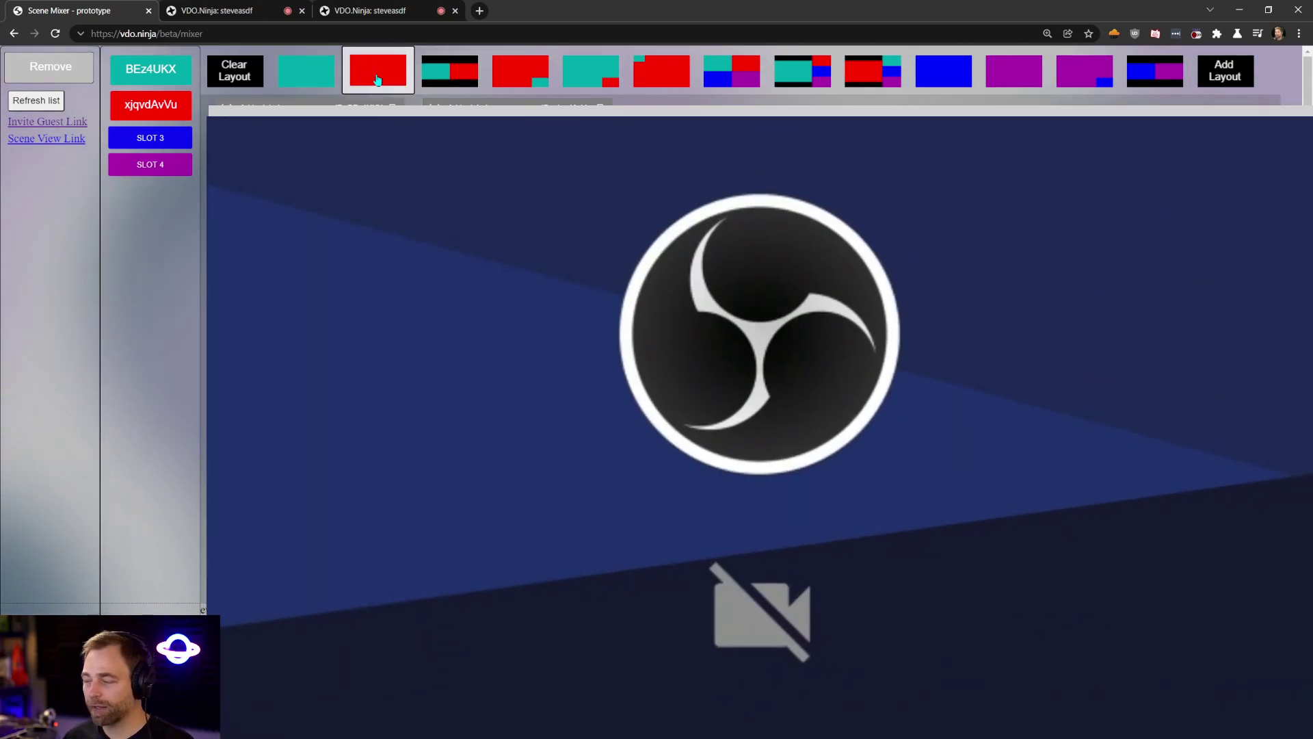
{"action": "left_click", "coordinate": [431, 69]}
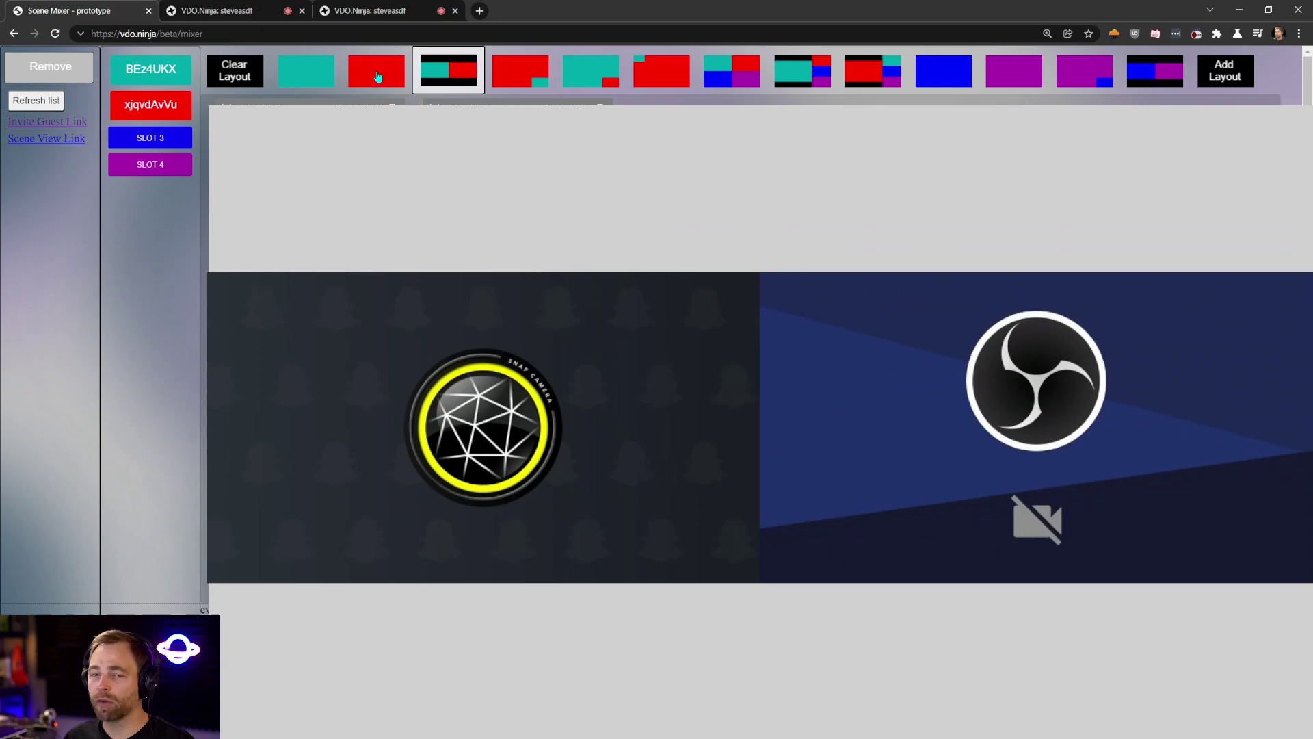
{"action": "left_click", "coordinate": [377, 77]}
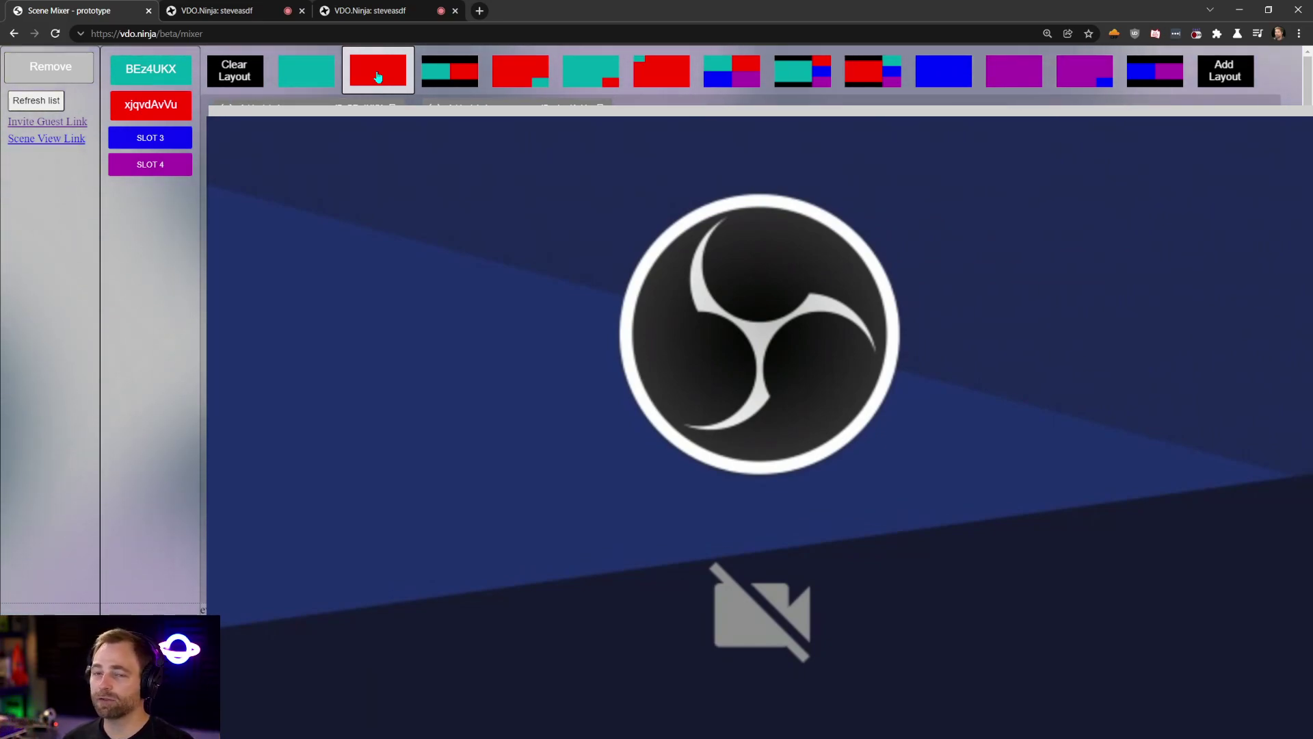
{"action": "left_click", "coordinate": [306, 71]}
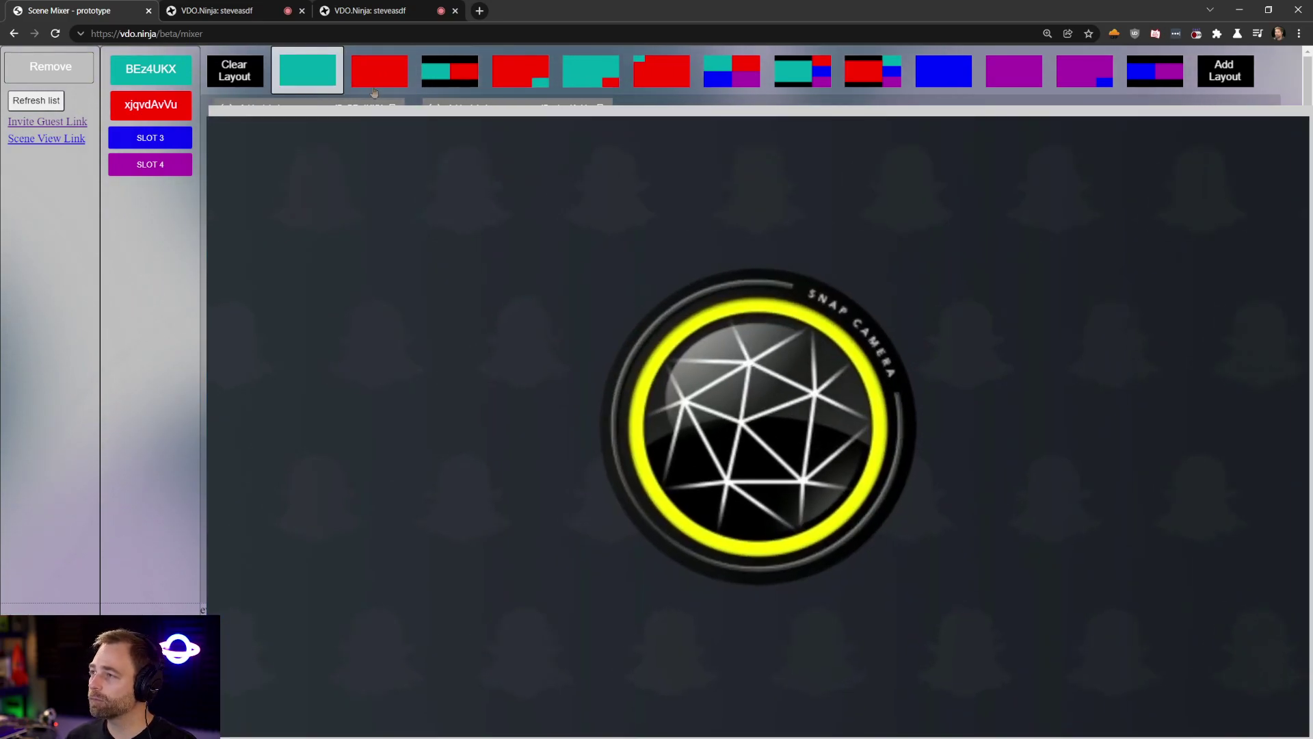
{"action": "left_click", "coordinate": [449, 71]}
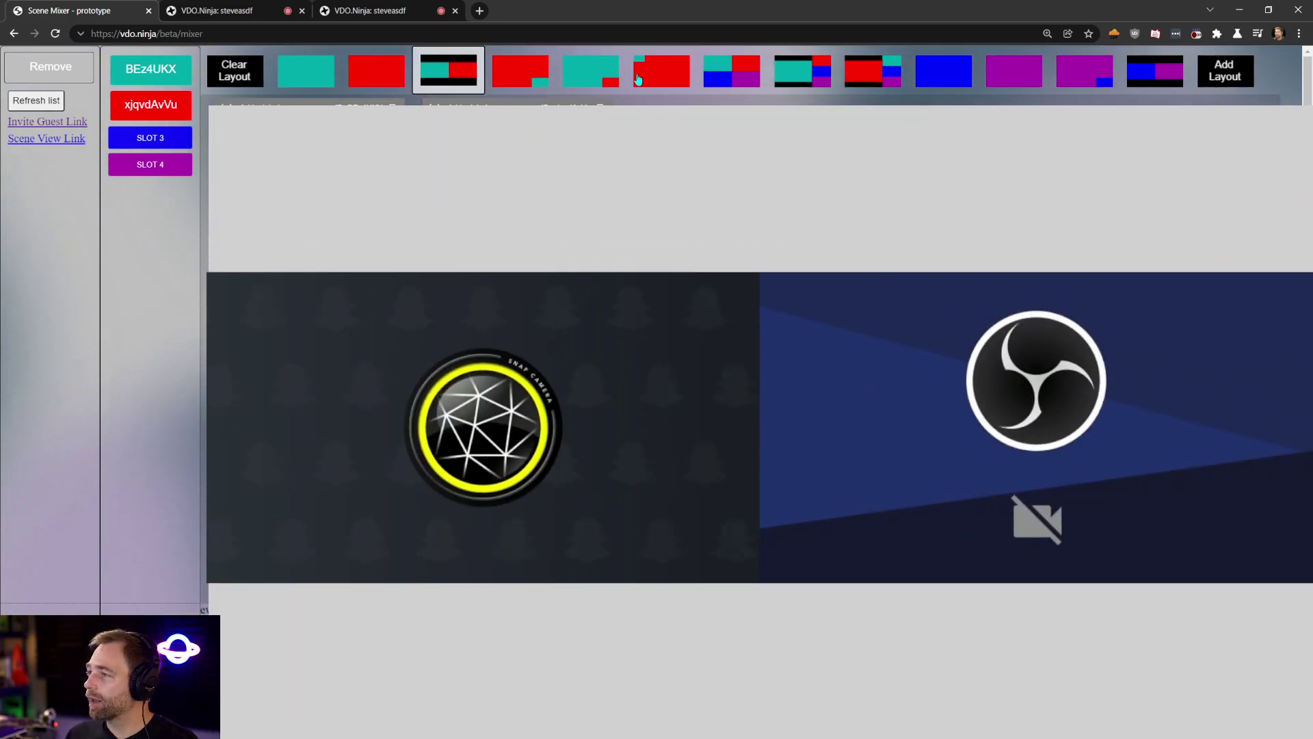
Try the picture-in-picture inset layouts, finishing on the 2x2 four-slot grid
{"action": "left_click", "coordinate": [496, 76]}
{"action": "left_click", "coordinate": [591, 72]}
{"action": "left_click", "coordinate": [520, 72]}
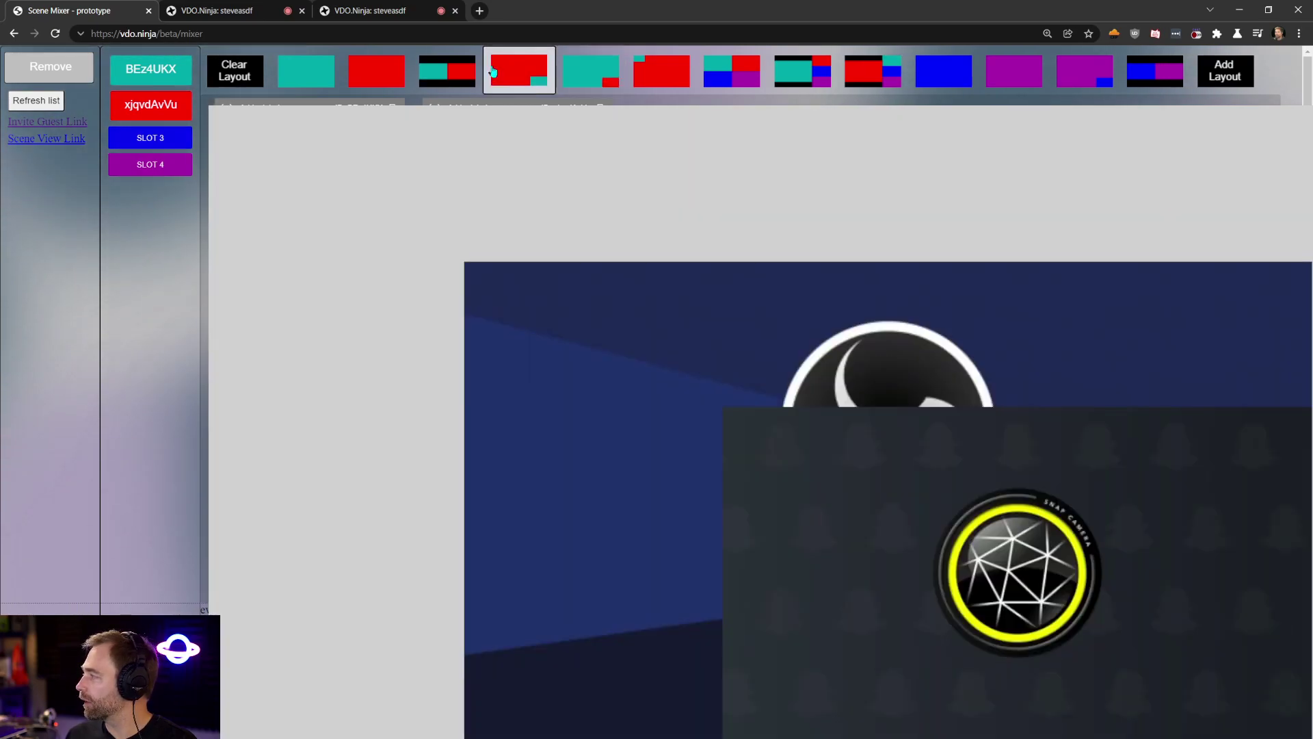
{"action": "left_click", "coordinate": [592, 72]}
{"action": "left_click", "coordinate": [661, 71]}
{"action": "left_click", "coordinate": [591, 72]}
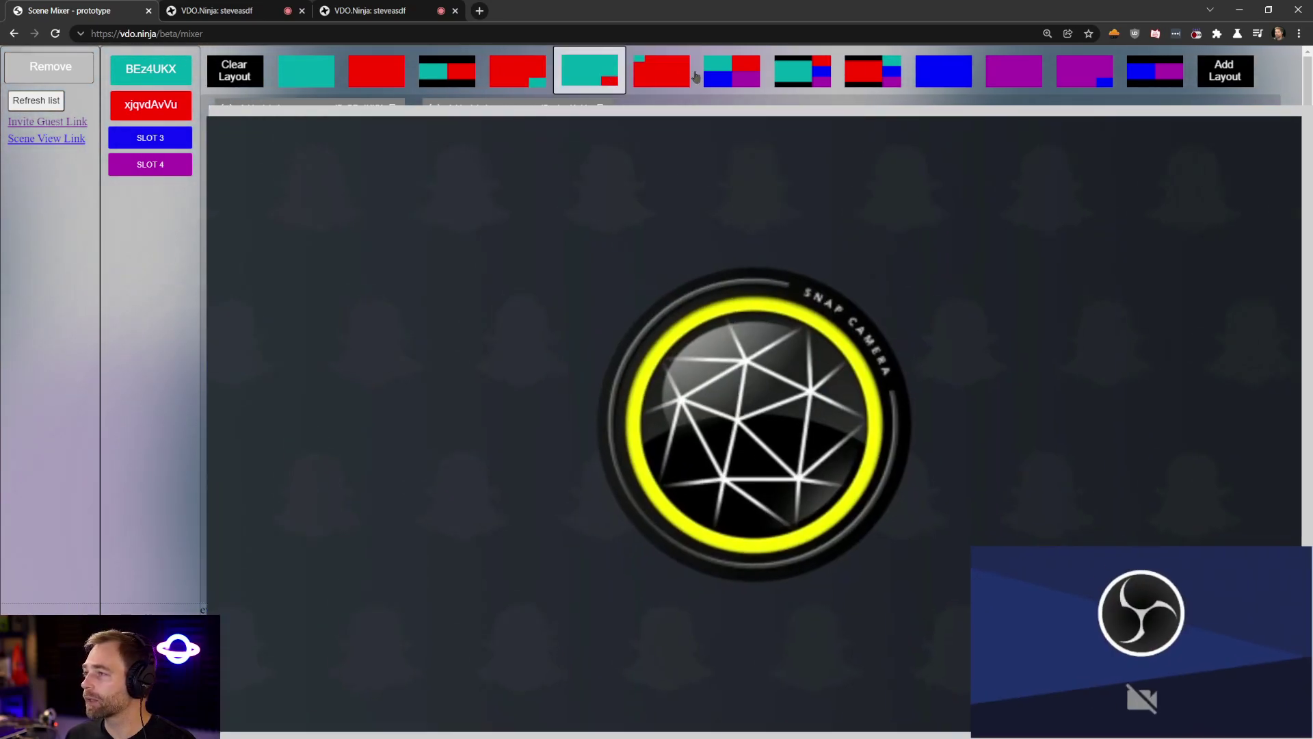
{"action": "left_click", "coordinate": [730, 72]}
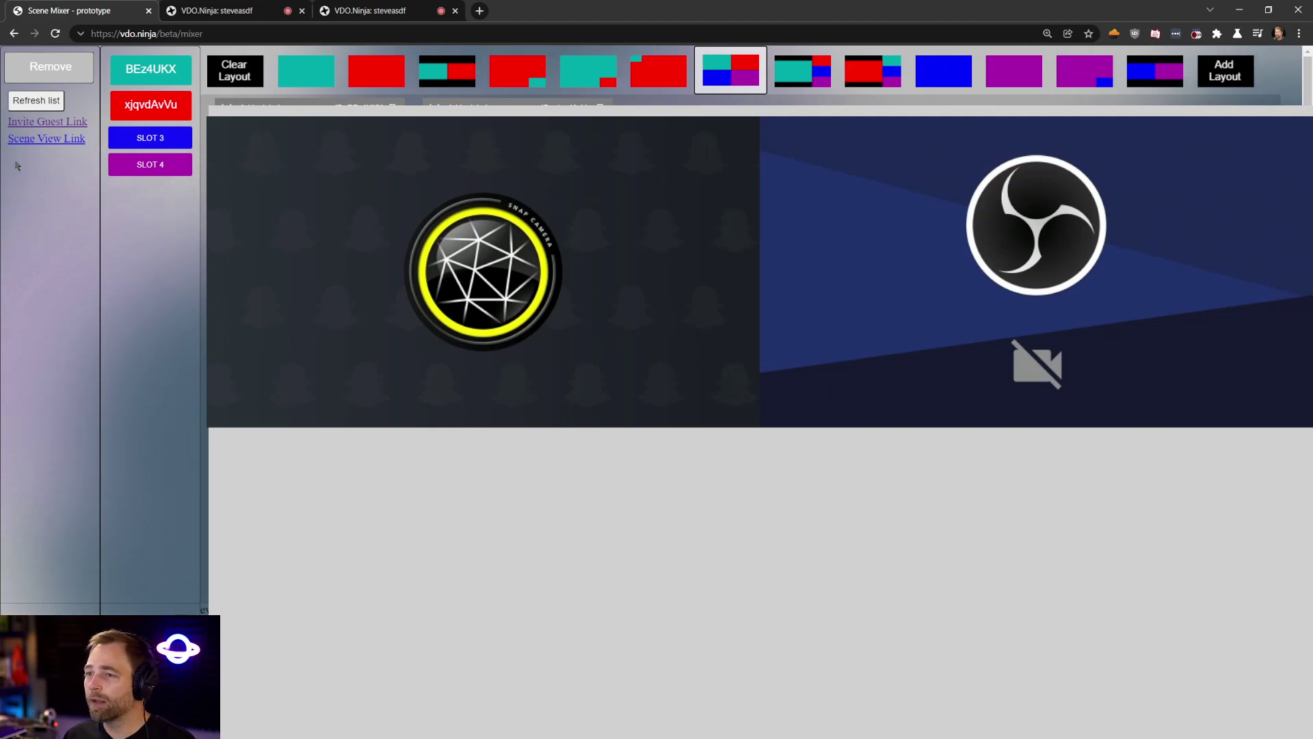
Invite a new guest sharing the YouTube DJ mix video, then return to the Scene Mixer
{"action": "left_click", "coordinate": [37, 124]}
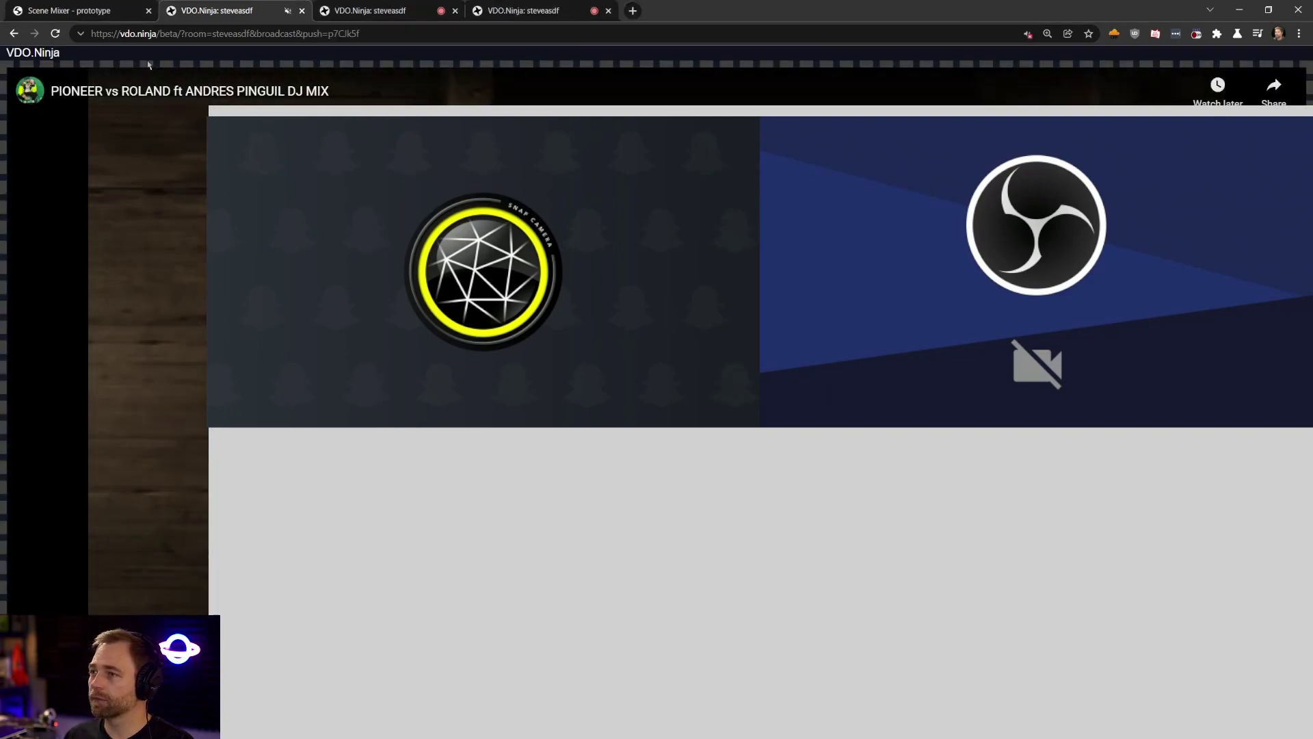
{"action": "left_click", "coordinate": [71, 11]}
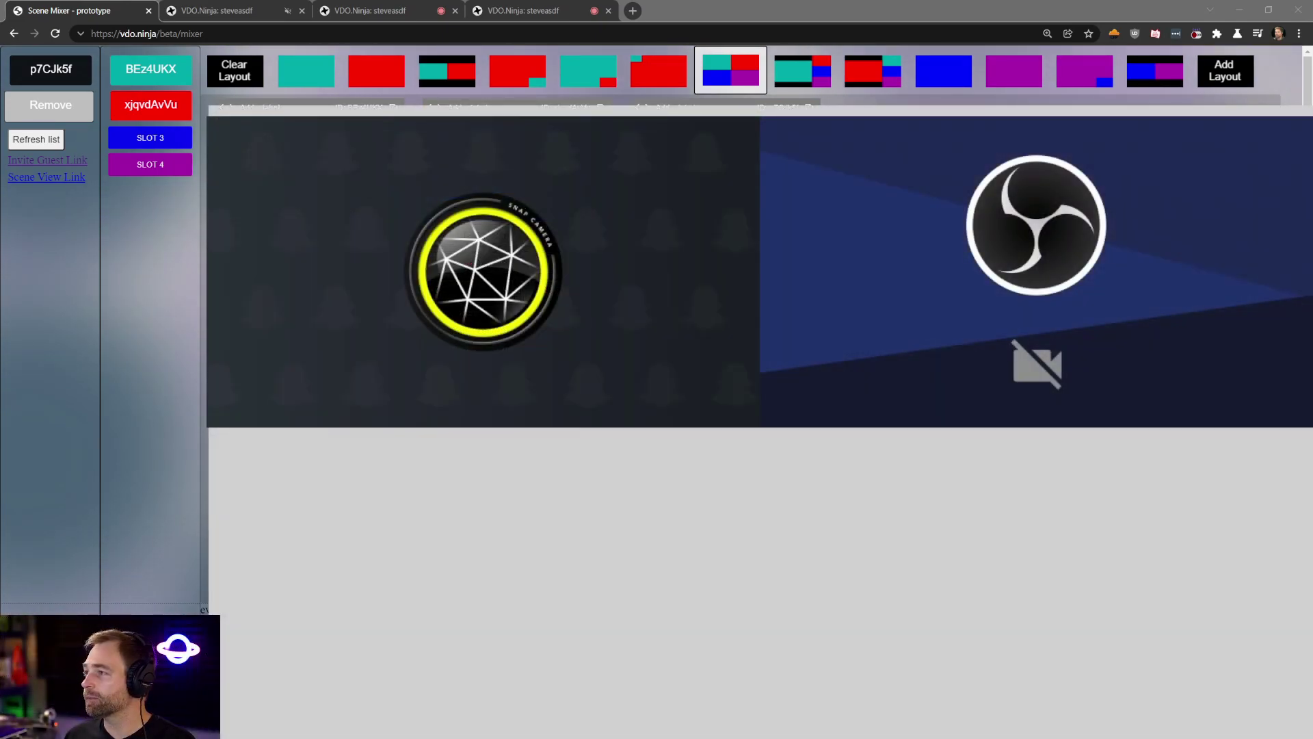
Drag the YouTube guest into slot 3 and reapply the four-slot grid so it shows
{"action": "left_click", "coordinate": [749, 65]}
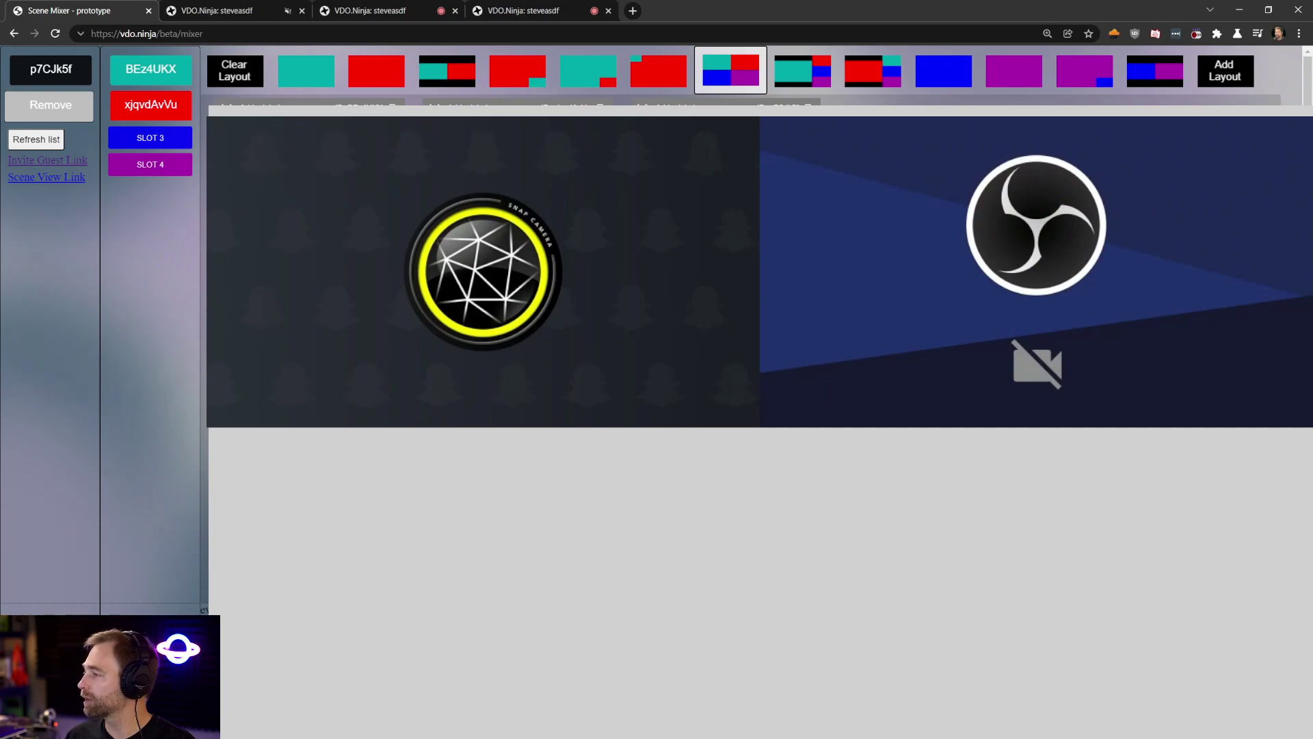
{"action": "left_click", "coordinate": [798, 74]}
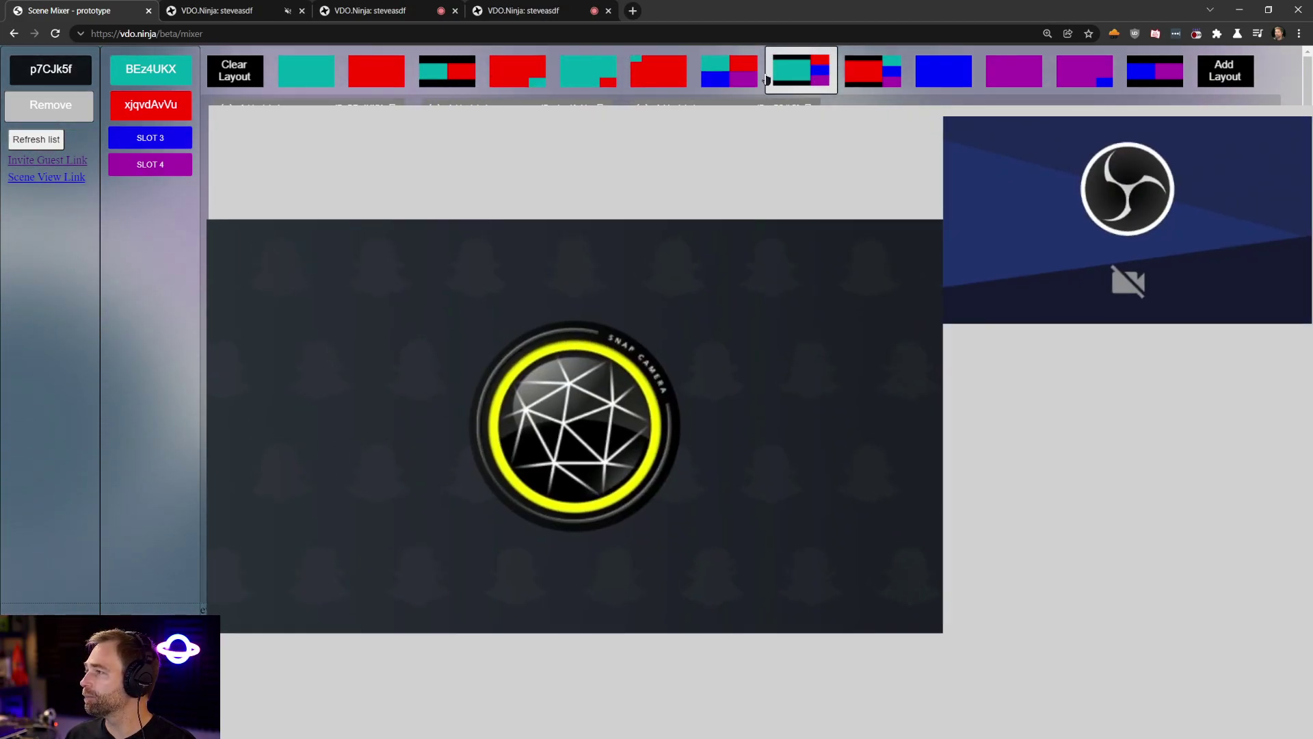
{"action": "left_click", "coordinate": [715, 76]}
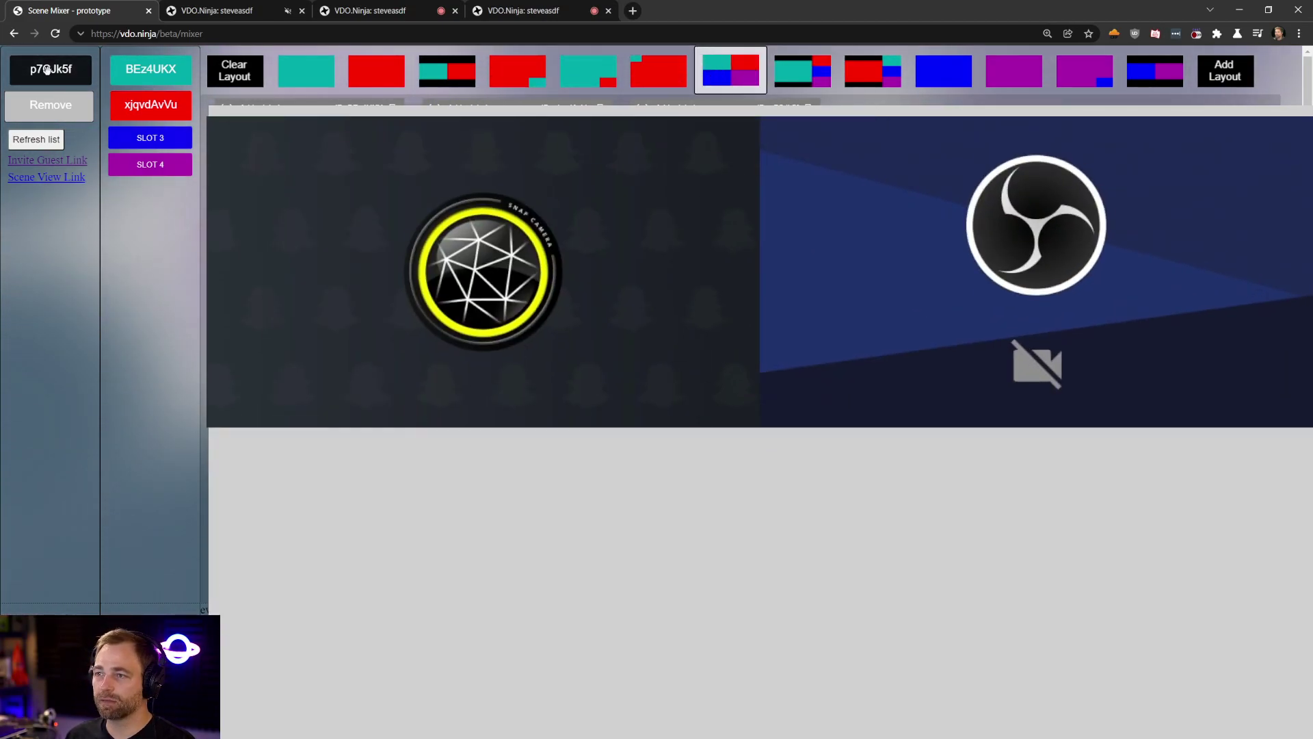
{"action": "left_click_drag", "start_coordinate": [46, 69], "coordinate": [150, 139]}
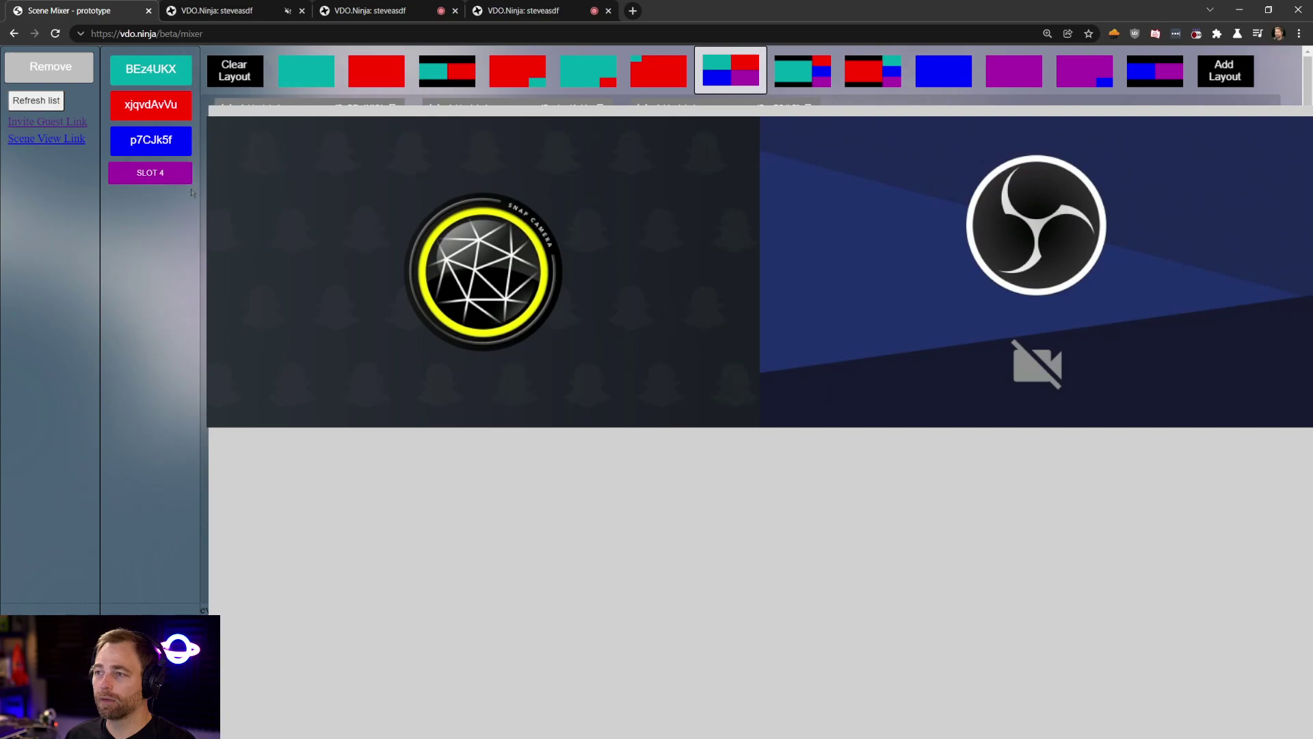
{"action": "left_click", "coordinate": [743, 75]}
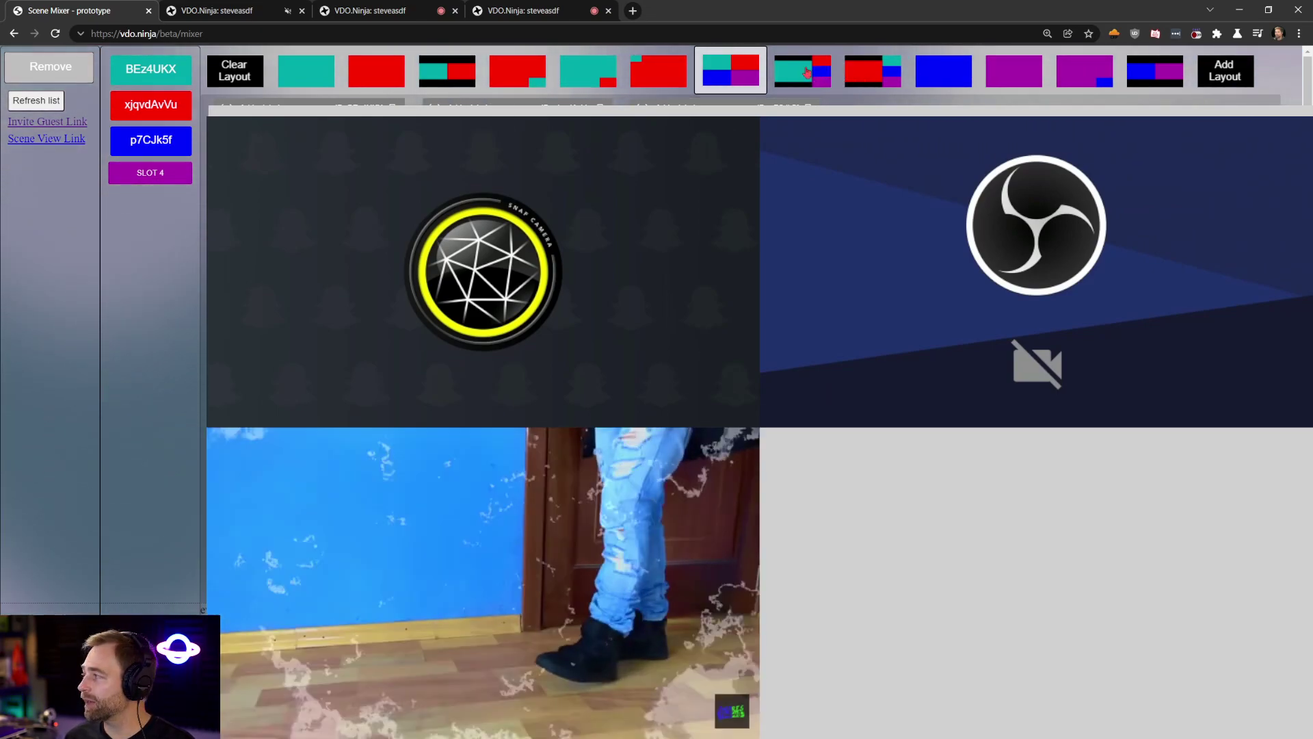
Try the side-panel and corner-inset presets, then settle back on the four-slot grid
{"action": "left_click", "coordinate": [808, 72]}
{"action": "left_click", "coordinate": [731, 71]}
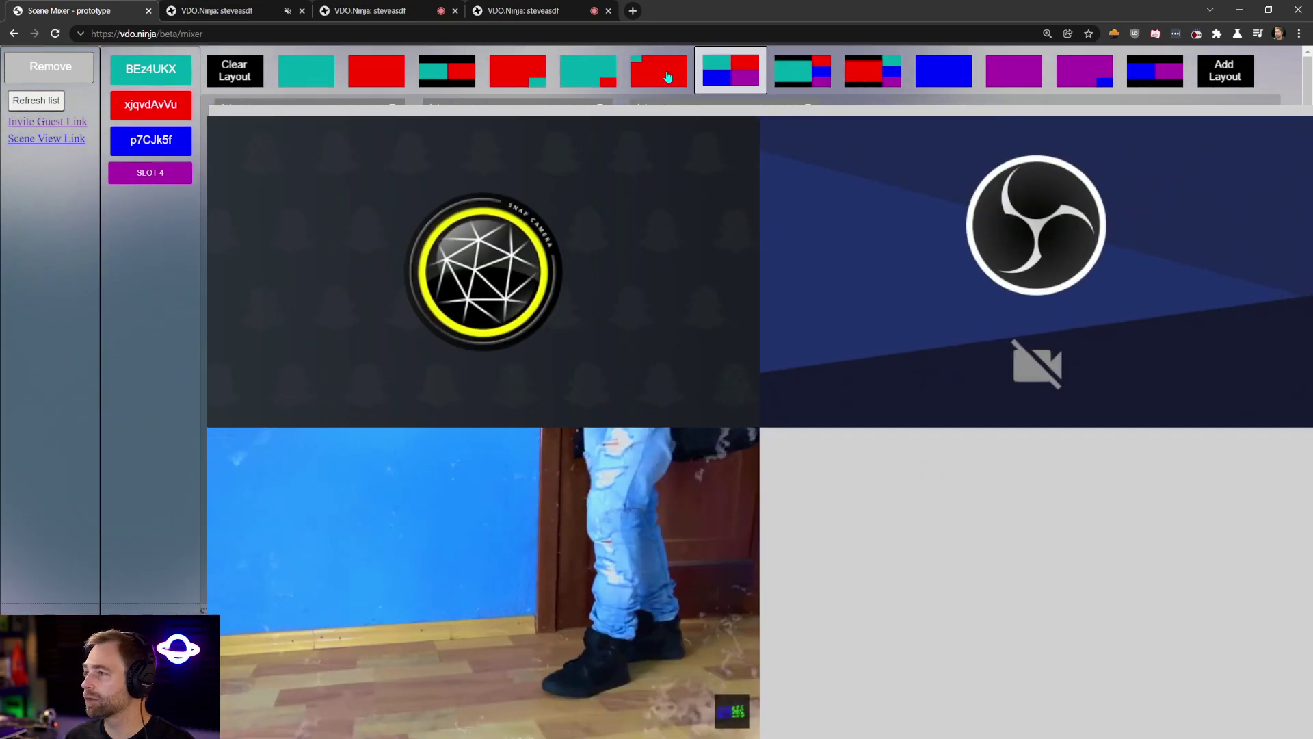
{"action": "left_click", "coordinate": [660, 72]}
{"action": "left_click", "coordinate": [828, 82]}
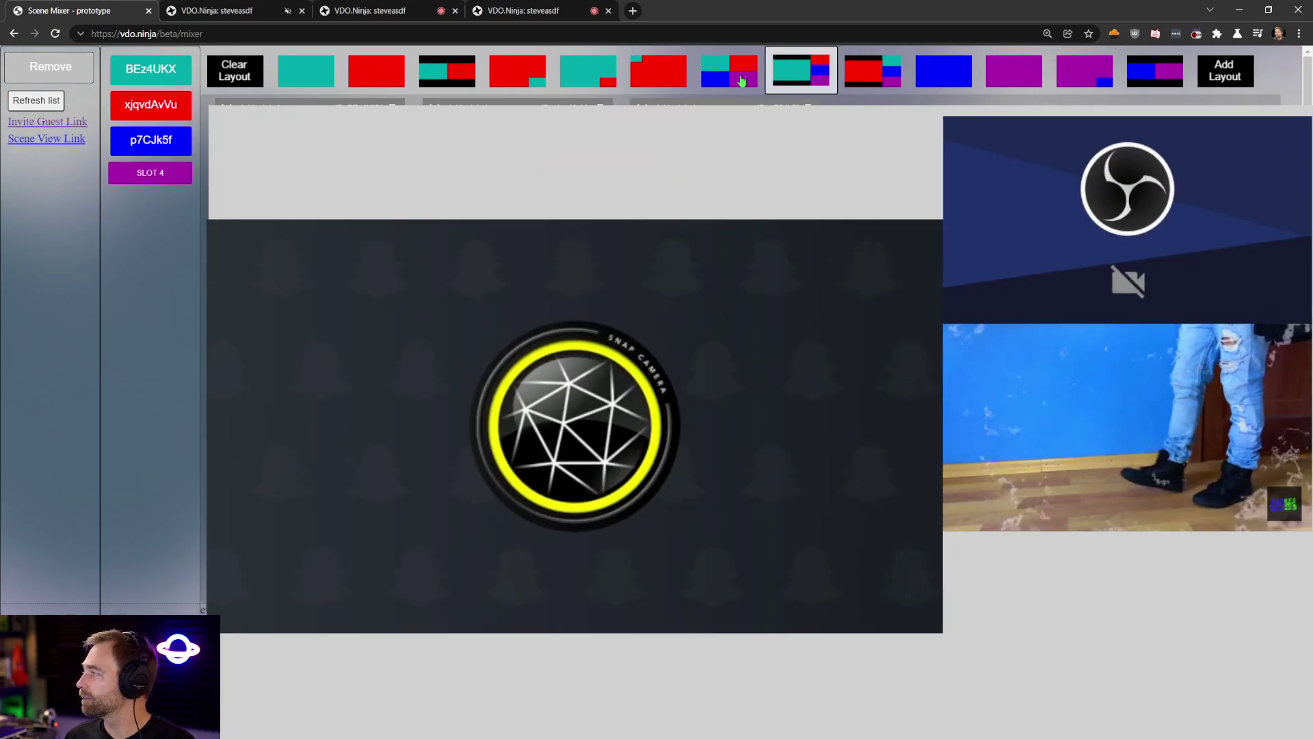
{"action": "left_click", "coordinate": [749, 77]}
{"action": "left_click", "coordinate": [803, 72]}
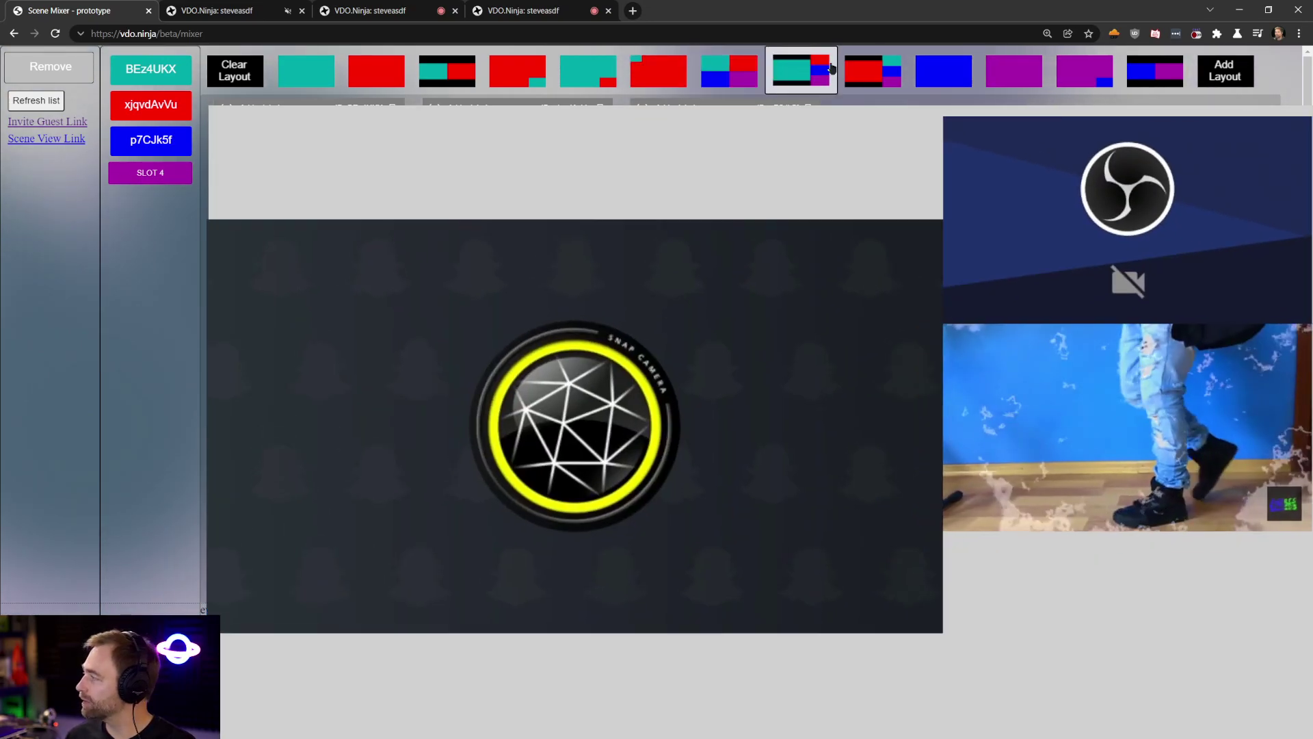
{"action": "left_click", "coordinate": [873, 72]}
{"action": "left_click", "coordinate": [744, 73]}
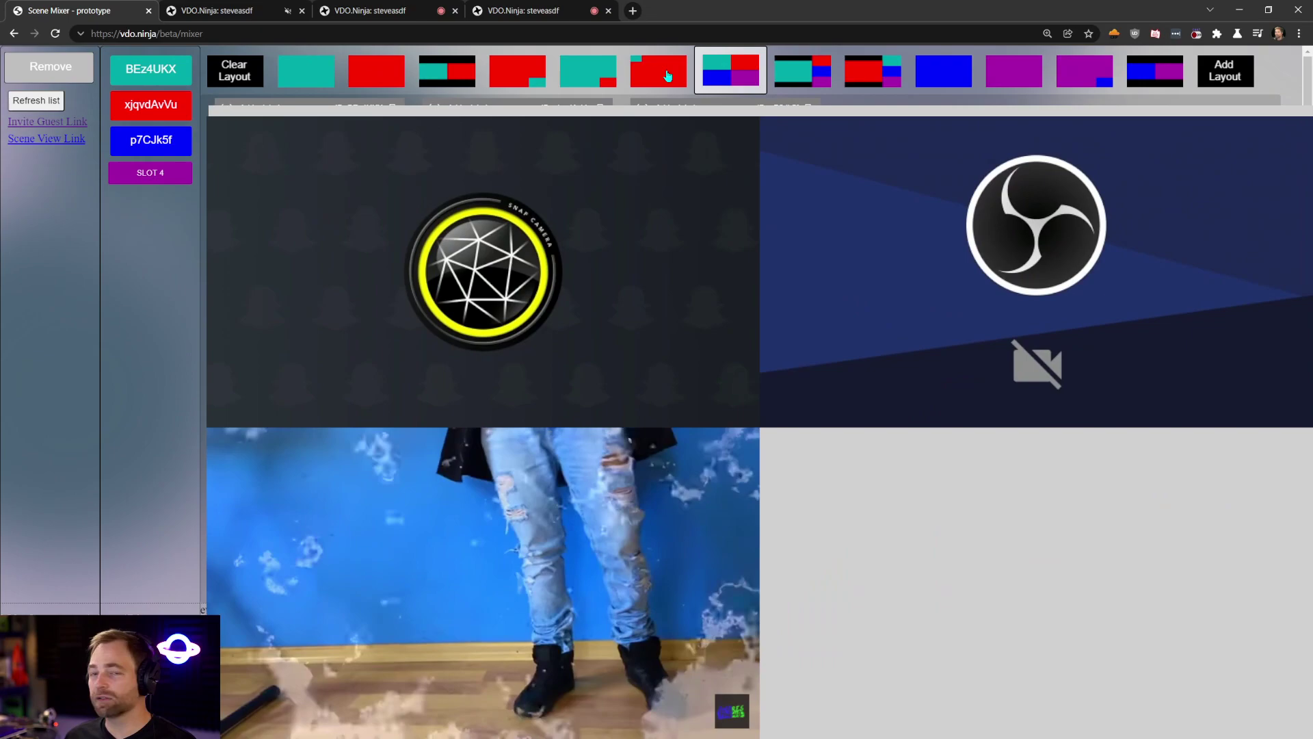
{"action": "left_click", "coordinate": [667, 72]}
{"action": "left_click", "coordinate": [715, 70]}
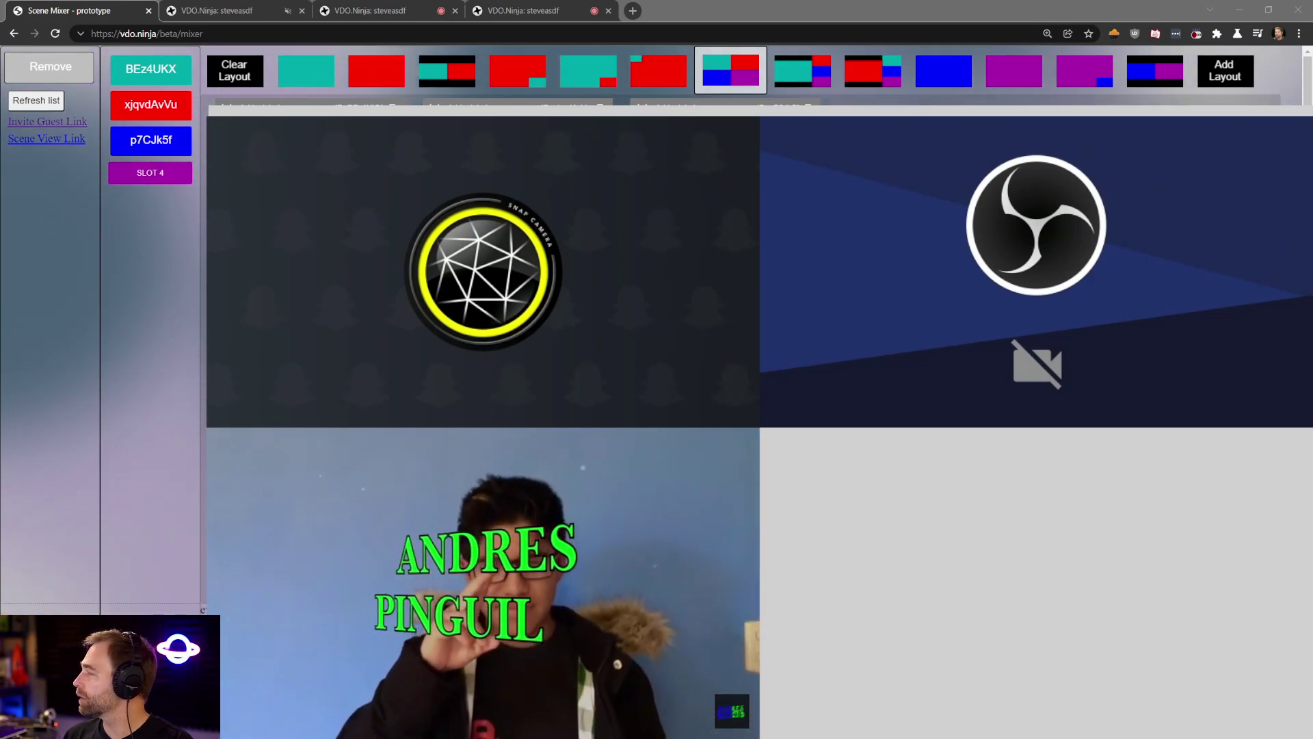
Open the scene view, invite a Twitch DJ stream guest, and drag it into slot 4
{"action": "left_click", "coordinate": [46, 138]}
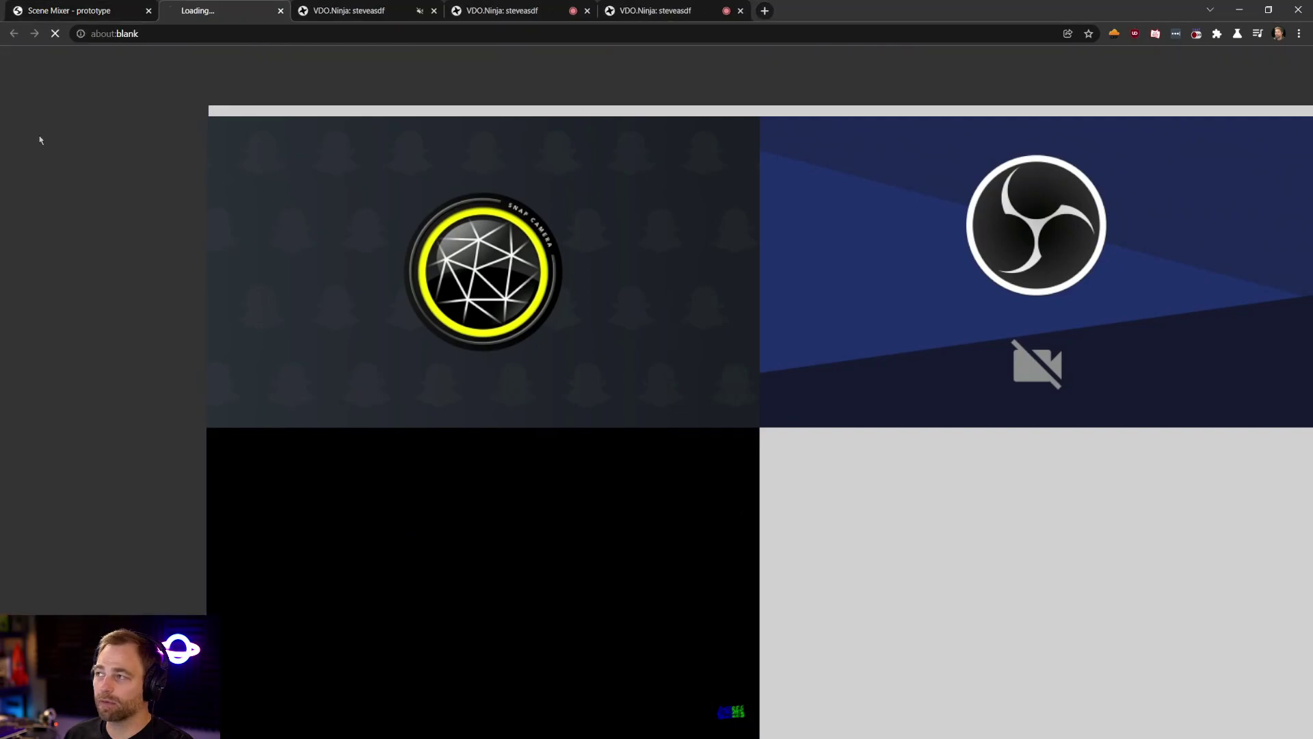
{"action": "left_click", "coordinate": [102, 11]}
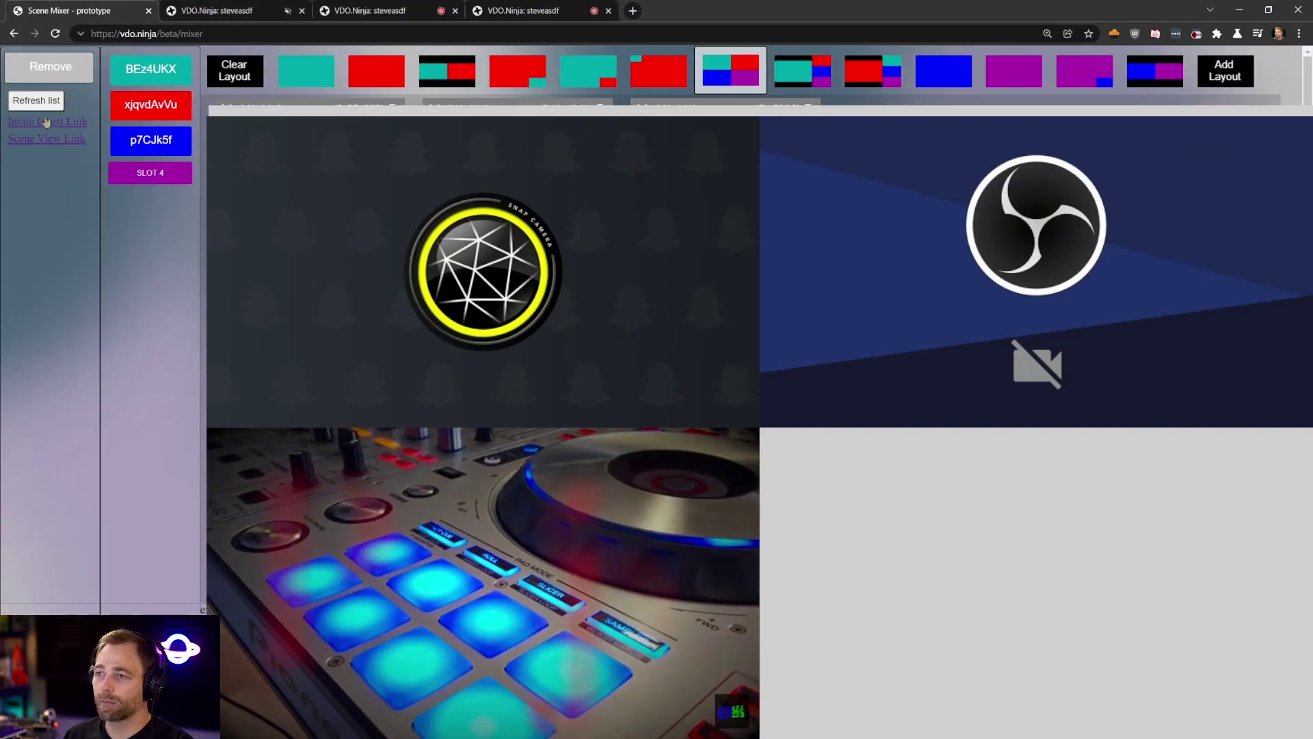
{"action": "left_click", "coordinate": [46, 122]}
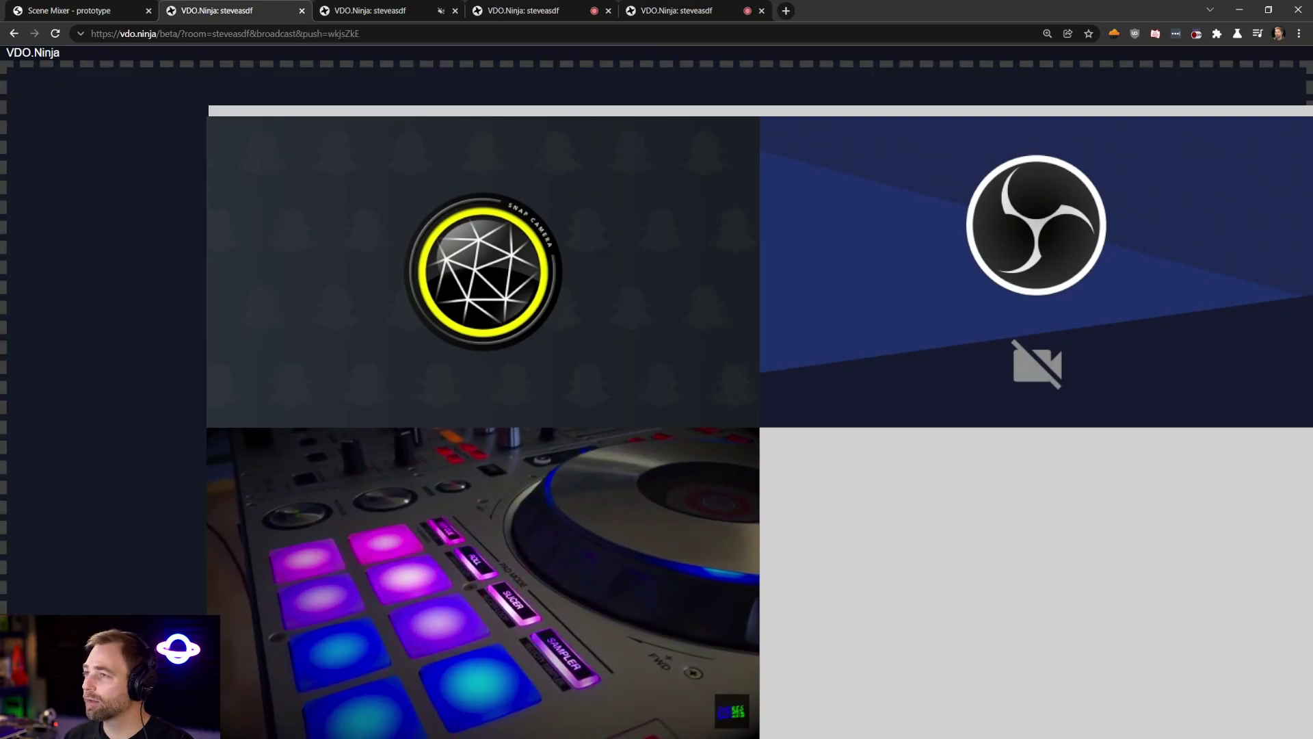
{"action": "left_click", "coordinate": [96, 11]}
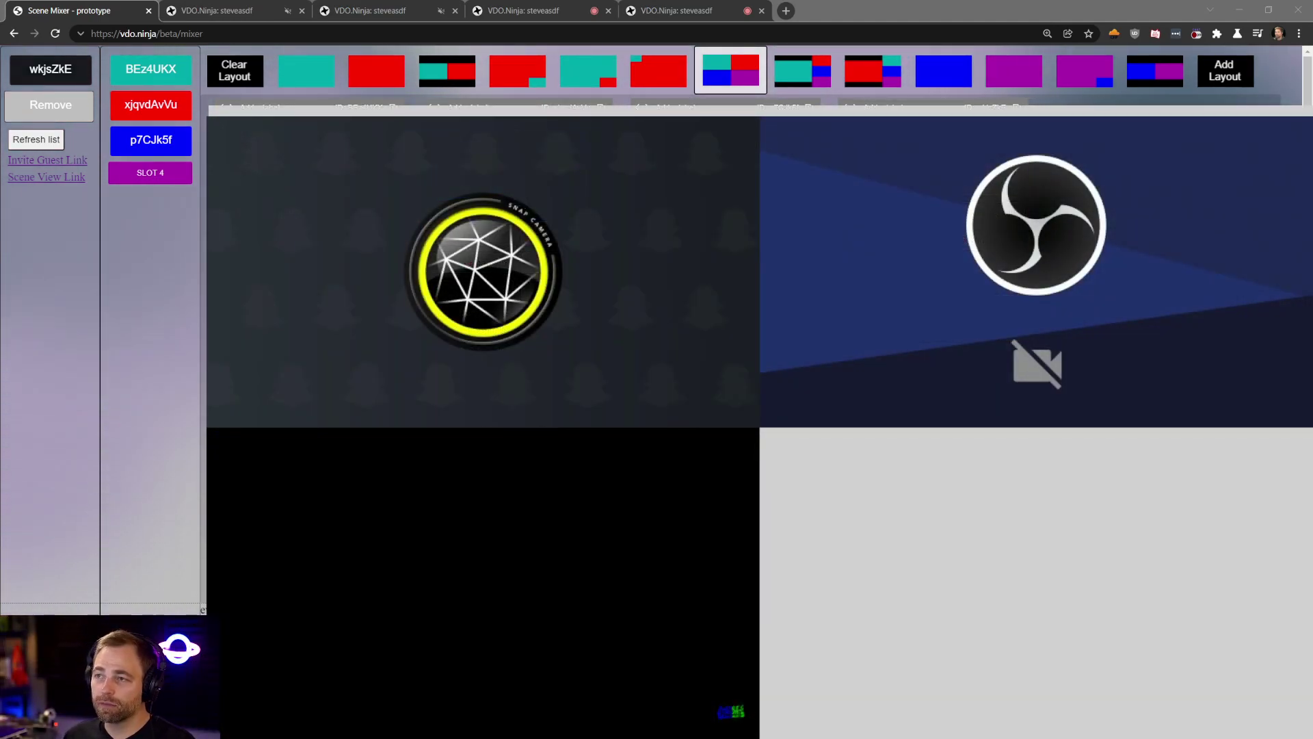
{"action": "left_click_drag", "start_coordinate": [140, 175], "coordinate": [140, 179]}
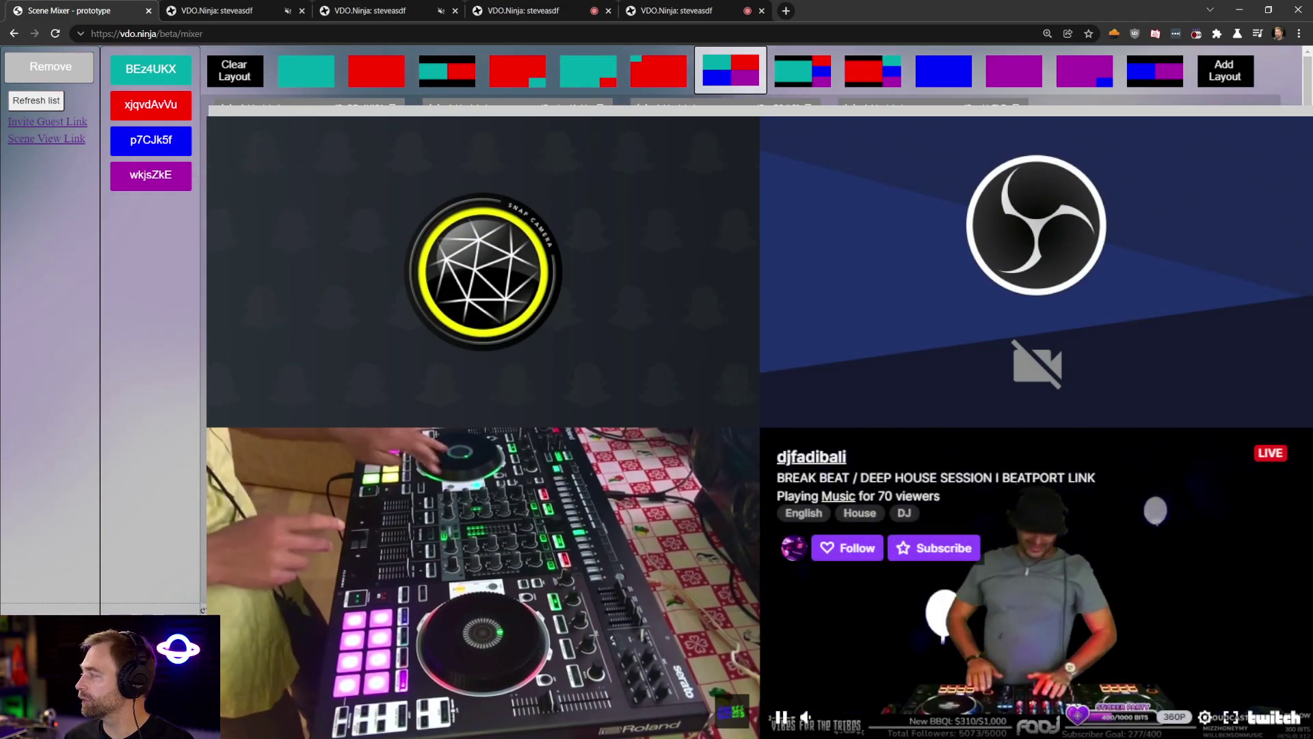
Compare the one-large-plus-three-small, OBS-large and Snap-large inset layouts, returning to the four-stream grid
{"action": "left_click", "coordinate": [802, 70]}
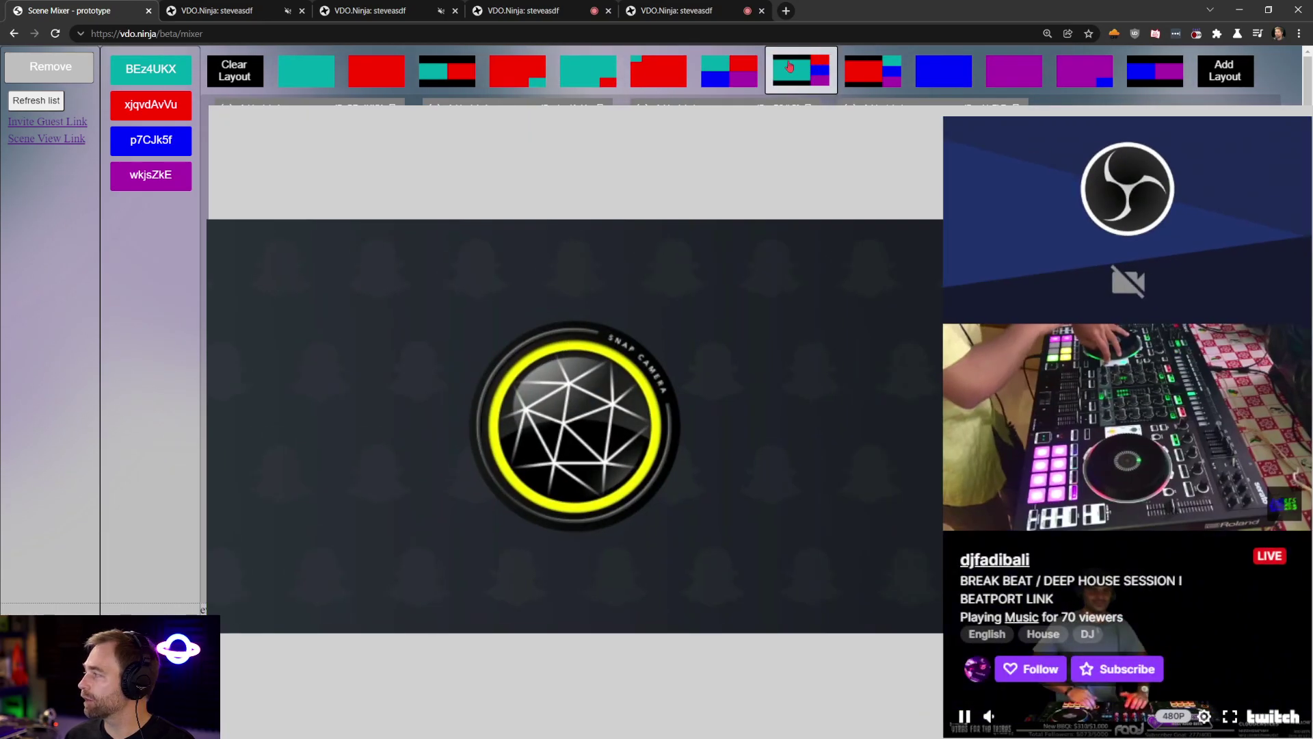
{"action": "left_click", "coordinate": [731, 70]}
{"action": "left_click", "coordinate": [676, 79]}
{"action": "left_click", "coordinate": [588, 70]}
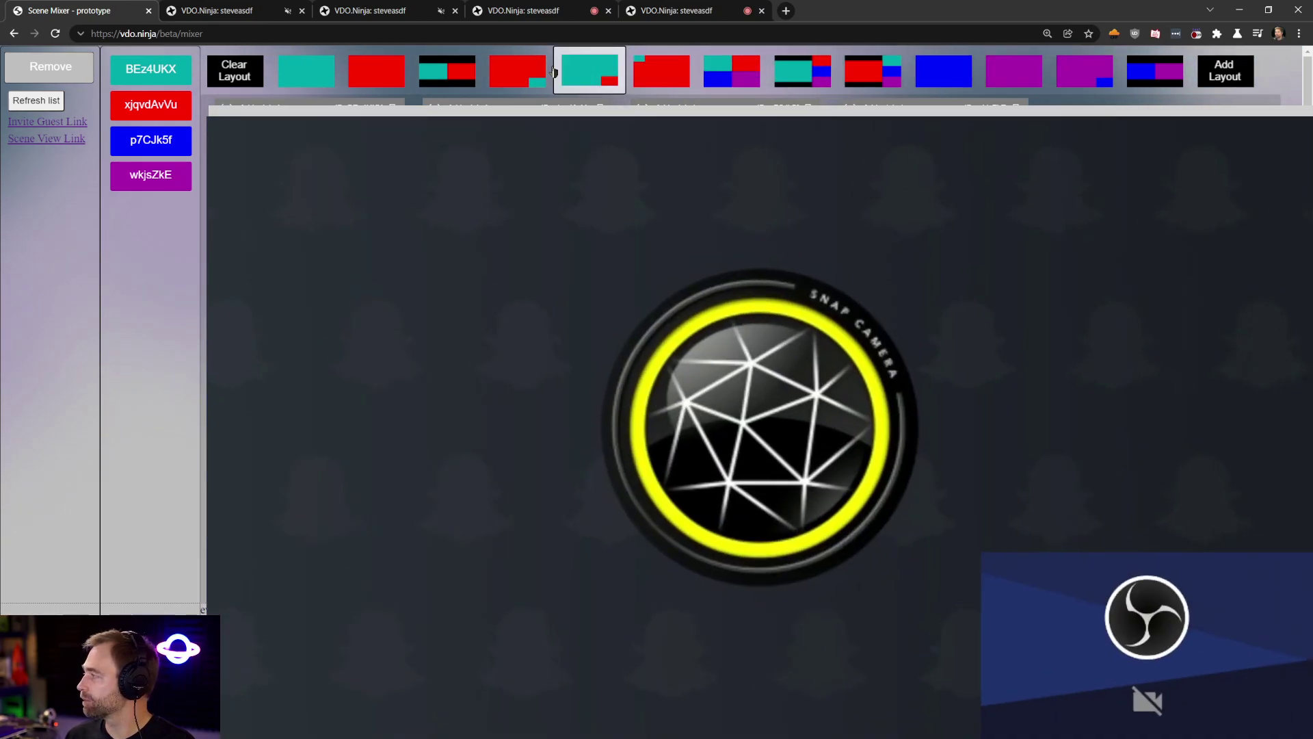
{"action": "left_click", "coordinate": [517, 71]}
{"action": "left_click", "coordinate": [589, 70]}
{"action": "left_click", "coordinate": [660, 70]}
{"action": "left_click", "coordinate": [731, 70]}
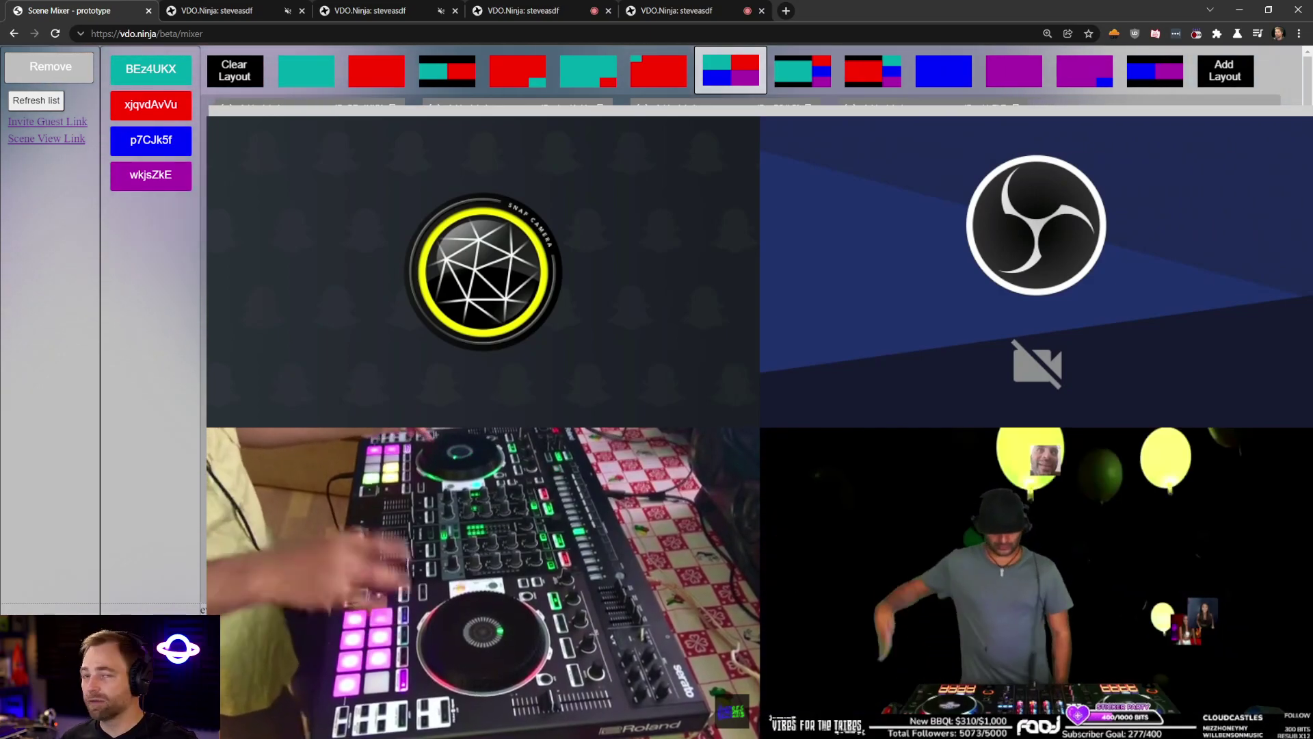
Cycle through single, split and inset layouts, ending on full-frame OBS with a Snap Camera inset
{"action": "left_click", "coordinate": [589, 70]}
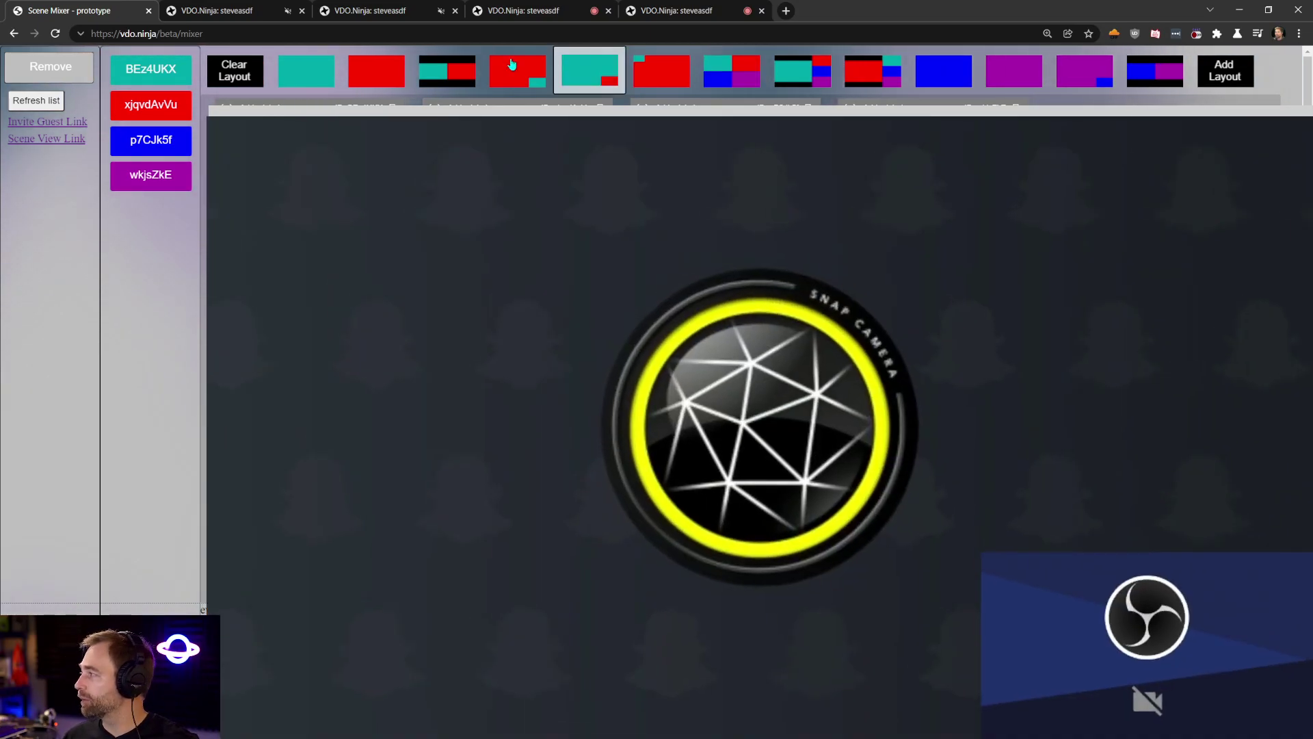
{"action": "left_click", "coordinate": [518, 71]}
{"action": "left_click", "coordinate": [399, 56]}
{"action": "left_click", "coordinate": [440, 67]}
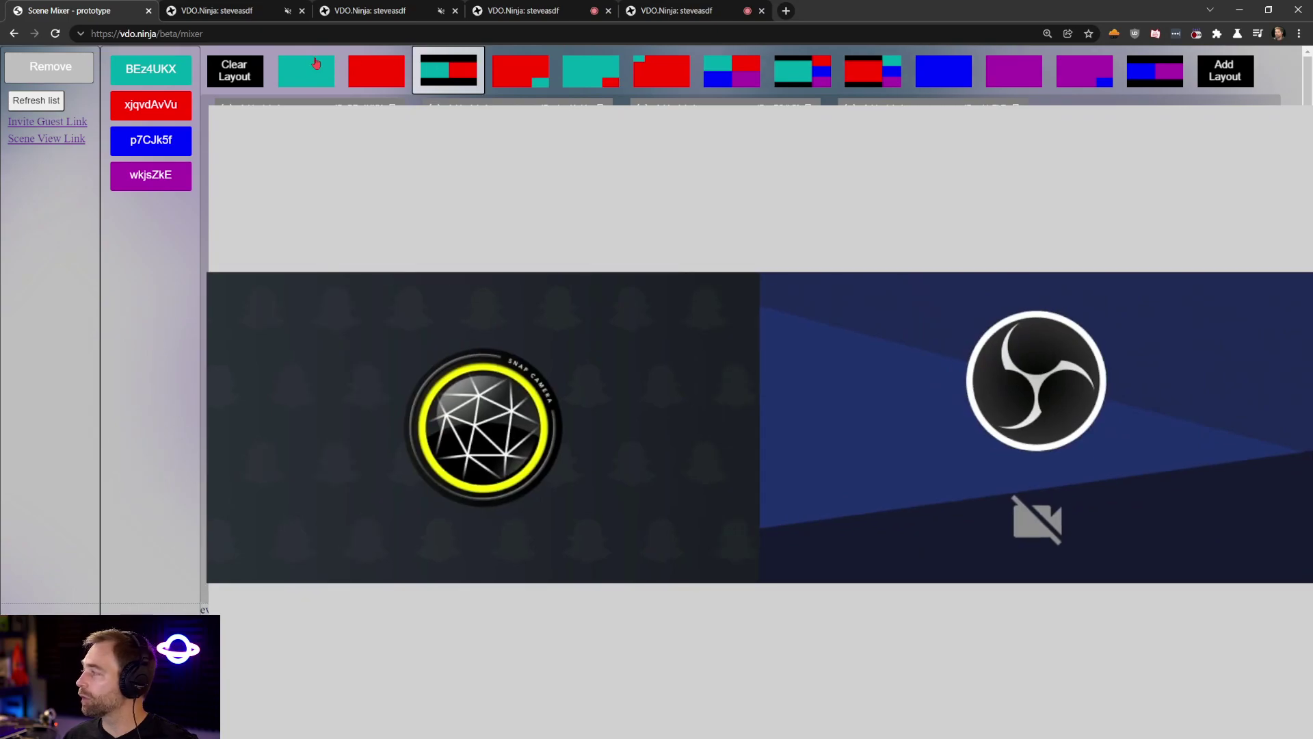
{"action": "left_click", "coordinate": [307, 71]}
{"action": "left_click", "coordinate": [660, 71]}
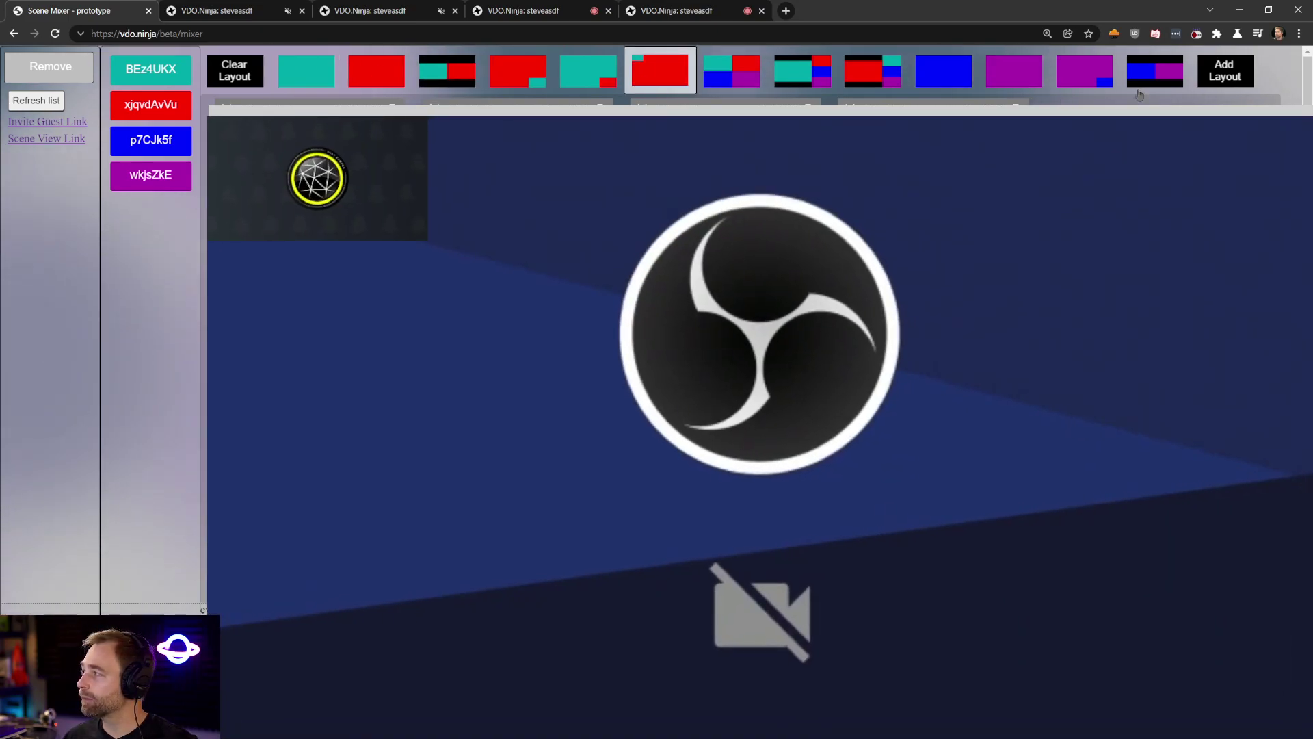
Paste the seven-slot JSON over the default layout string to create a new layout with SLOT 5–7
{"action": "left_click", "coordinate": [1224, 70]}
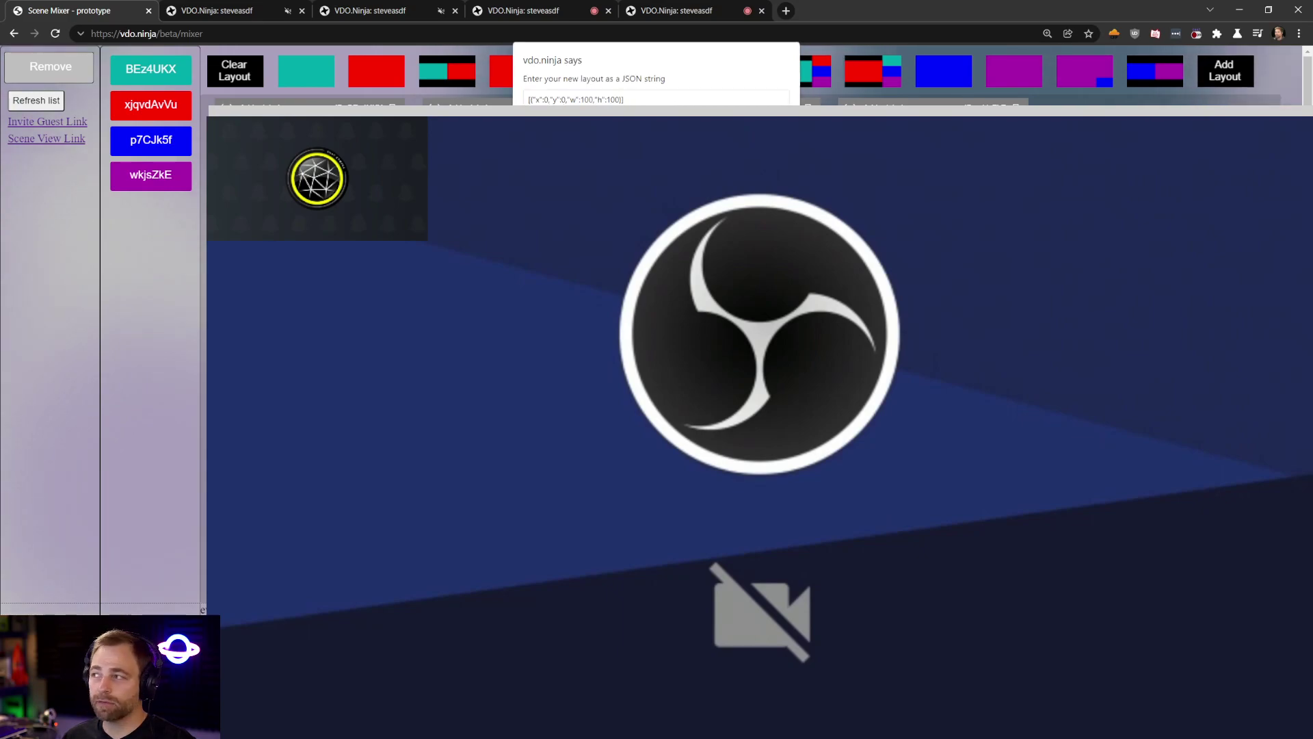
{"action": "key", "text": "Escape"}
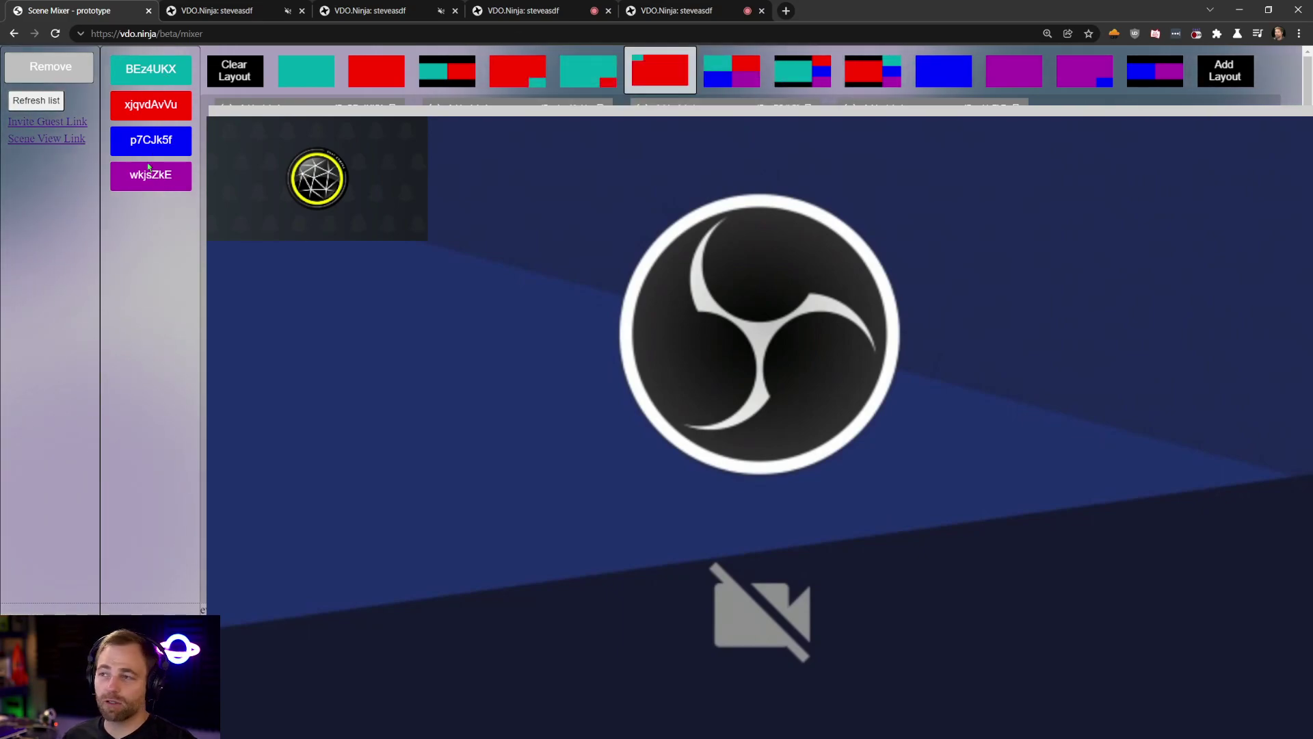
{"action": "left_click", "coordinate": [1225, 70]}
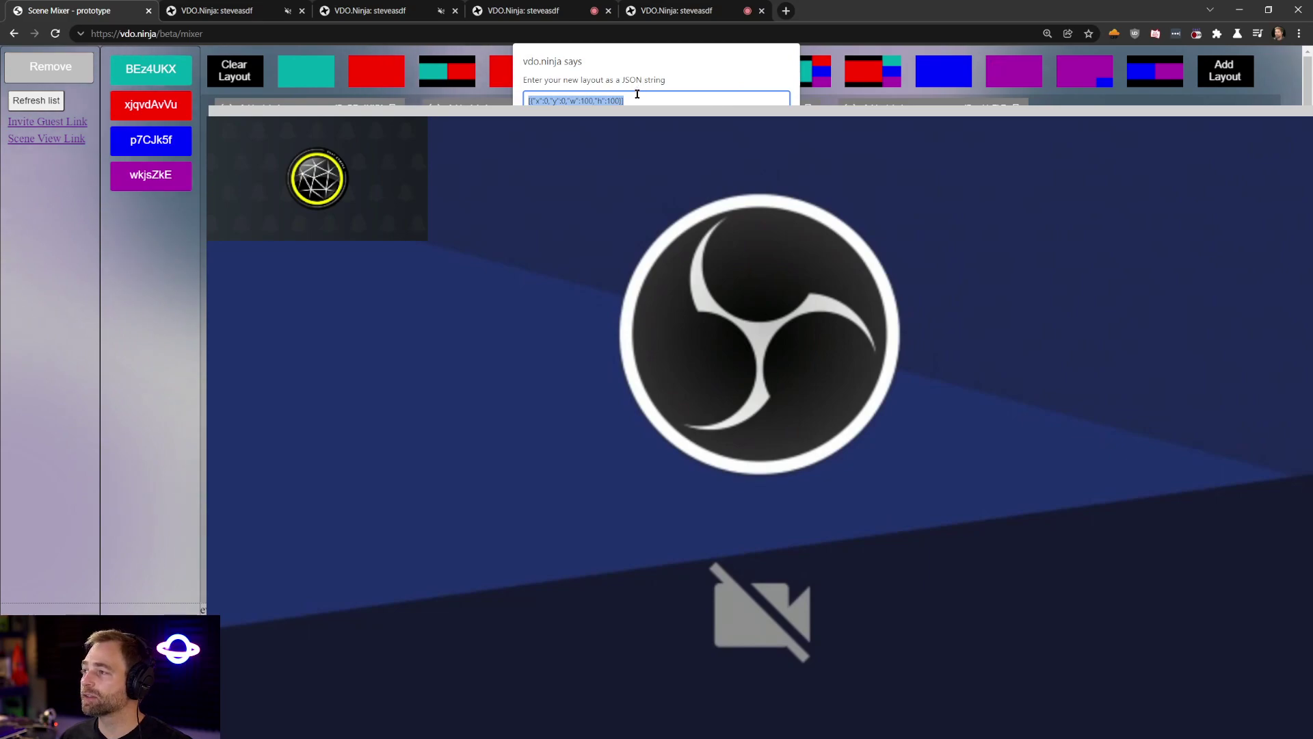
{"action": "left_click", "coordinate": [668, 99]}
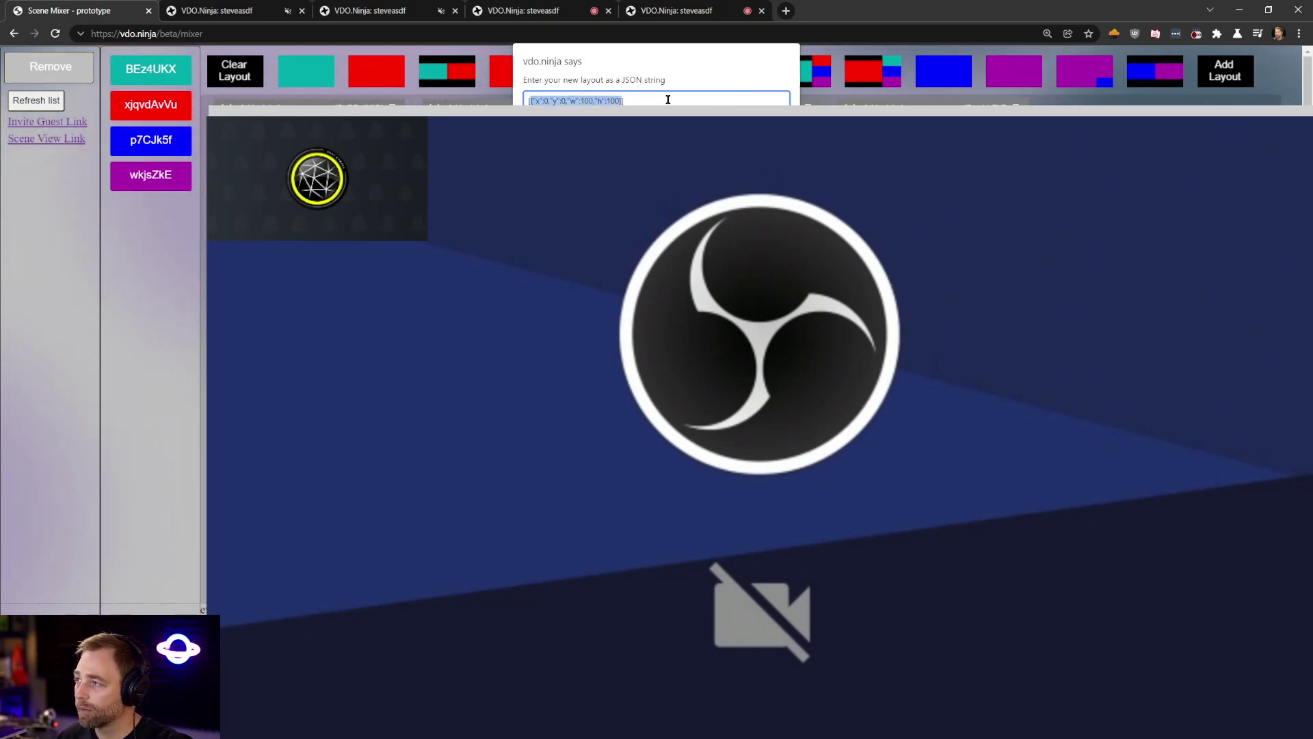
{"action": "key", "text": "ctrl+v"}
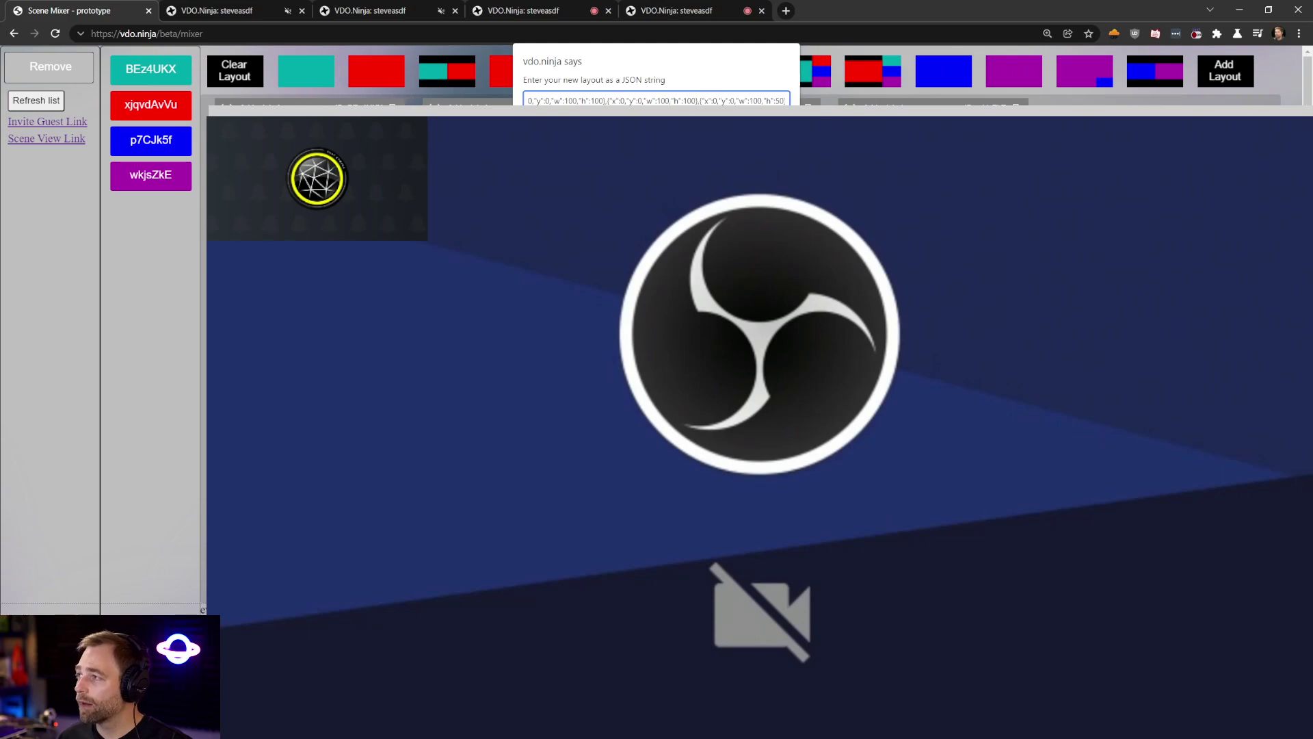
{"action": "key", "text": "Return"}
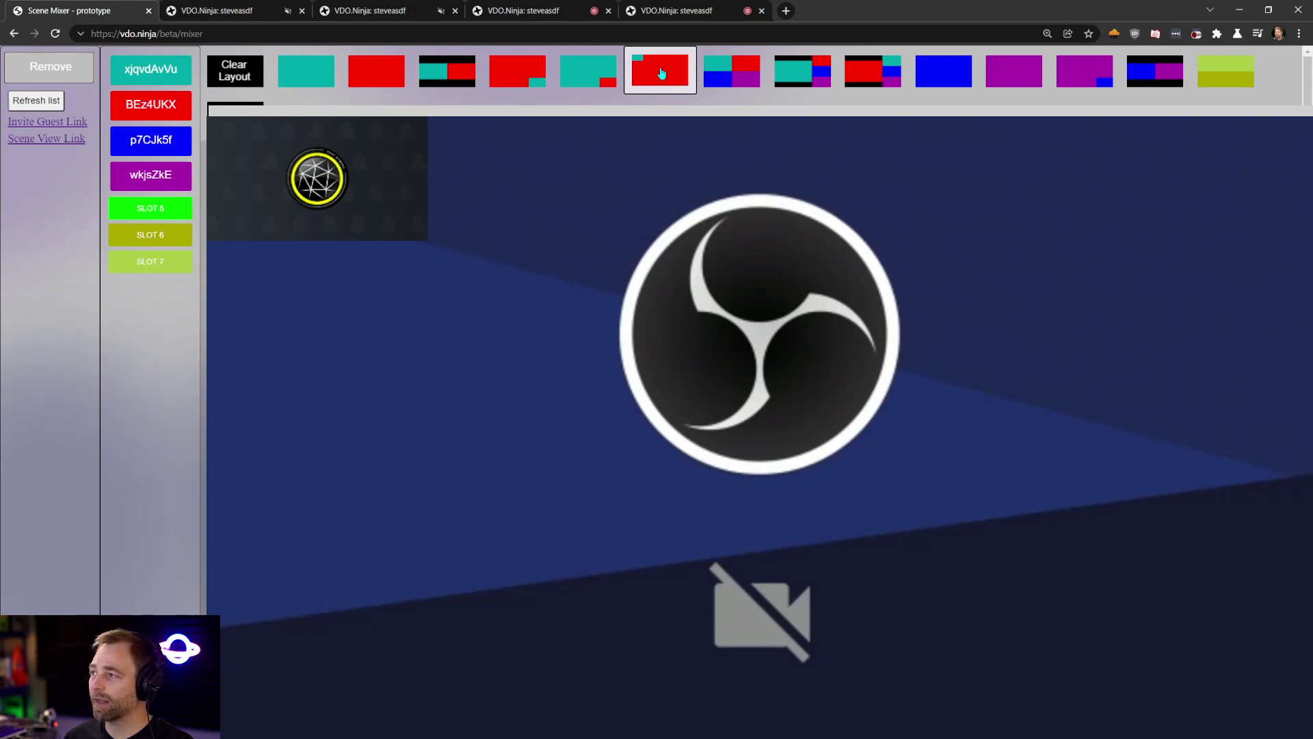
Select the teal/red two-up split layout for the scene
{"action": "left_click", "coordinate": [445, 77]}
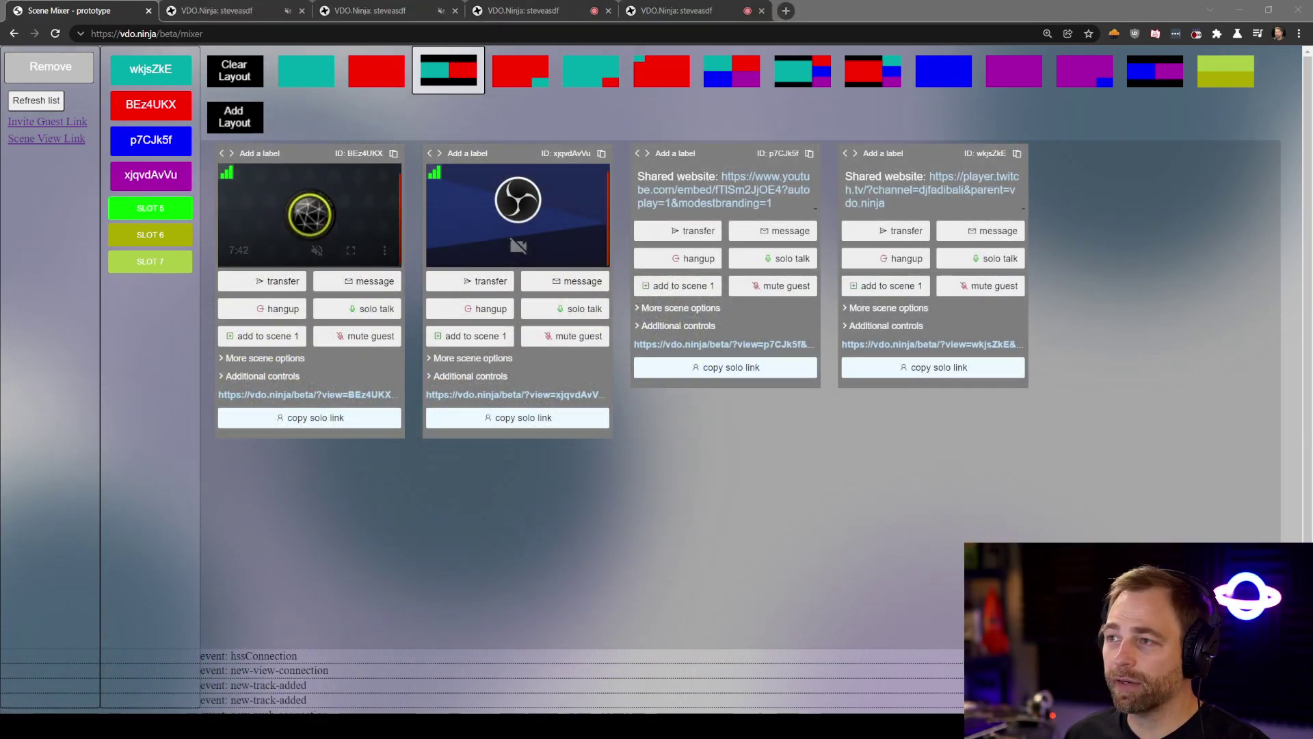
{"action": "left_click", "coordinate": [251, 120]}
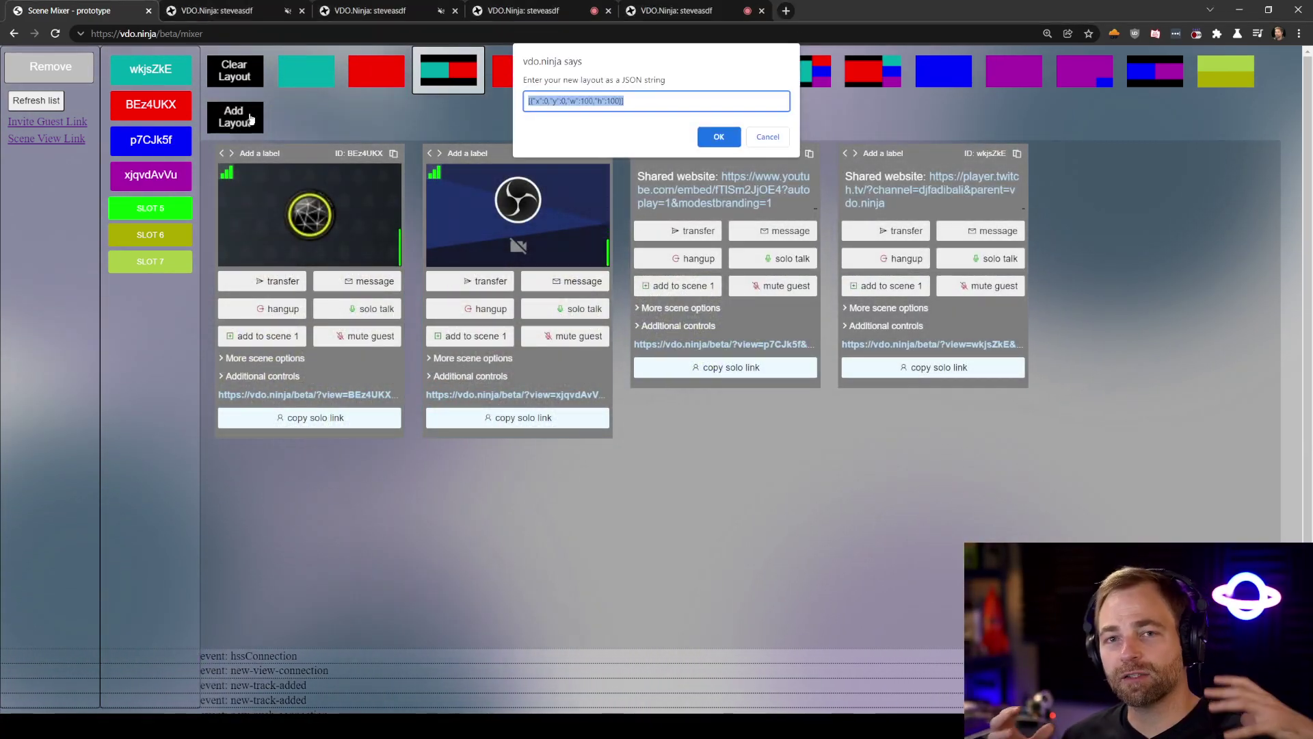
{"action": "left_click", "coordinate": [750, 136]}
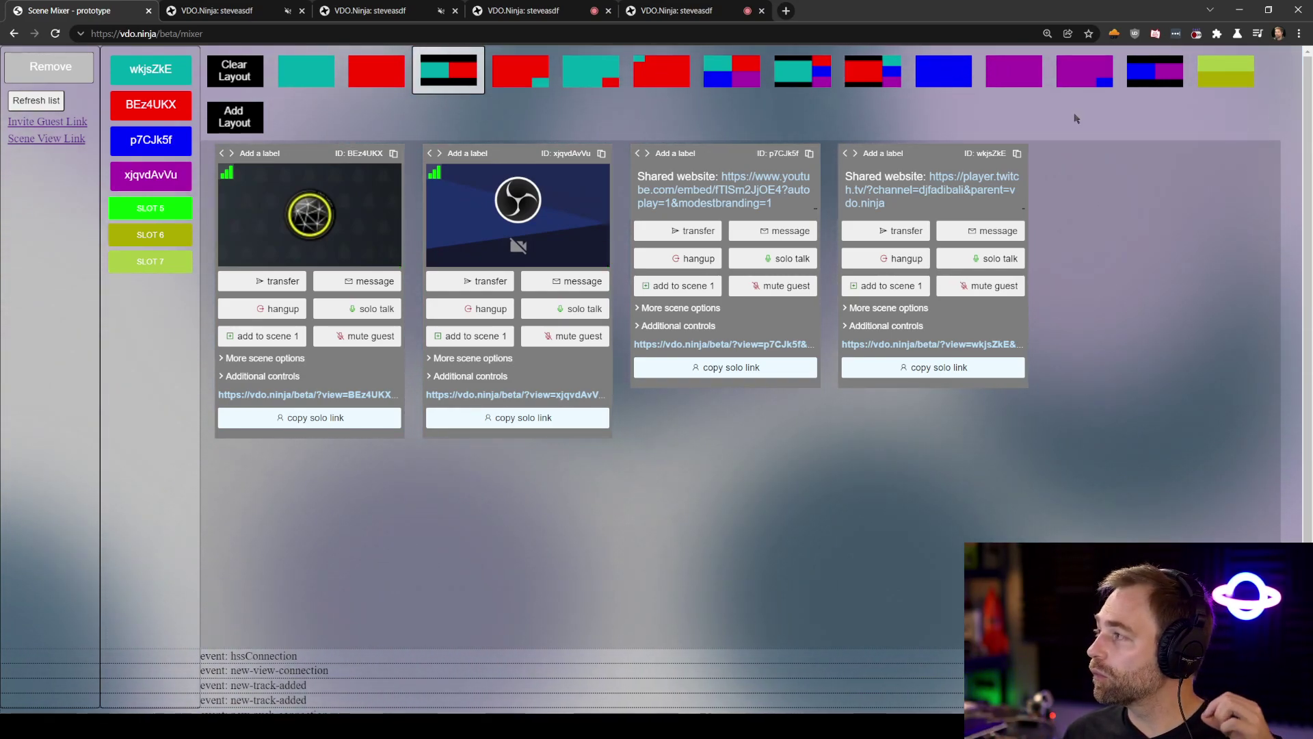
{"action": "left_click", "coordinate": [239, 119]}
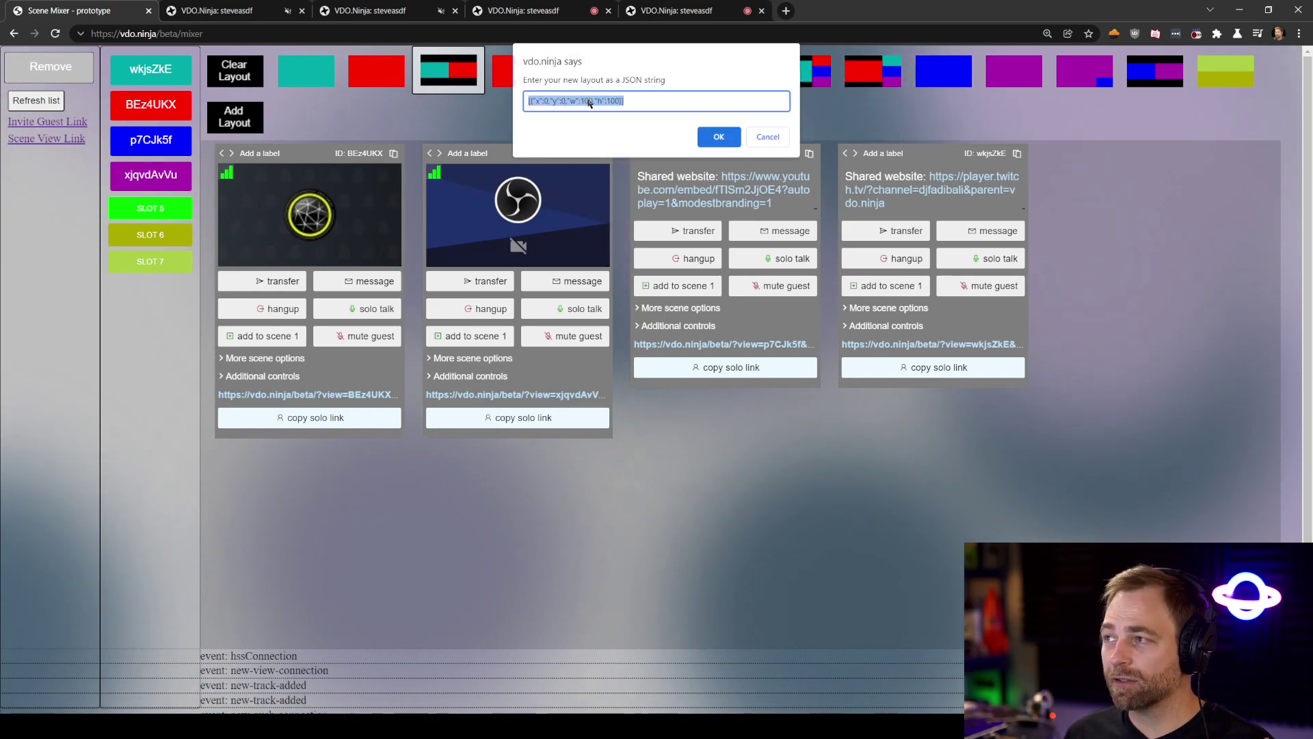
{"action": "double_click", "coordinate": [587, 102]}
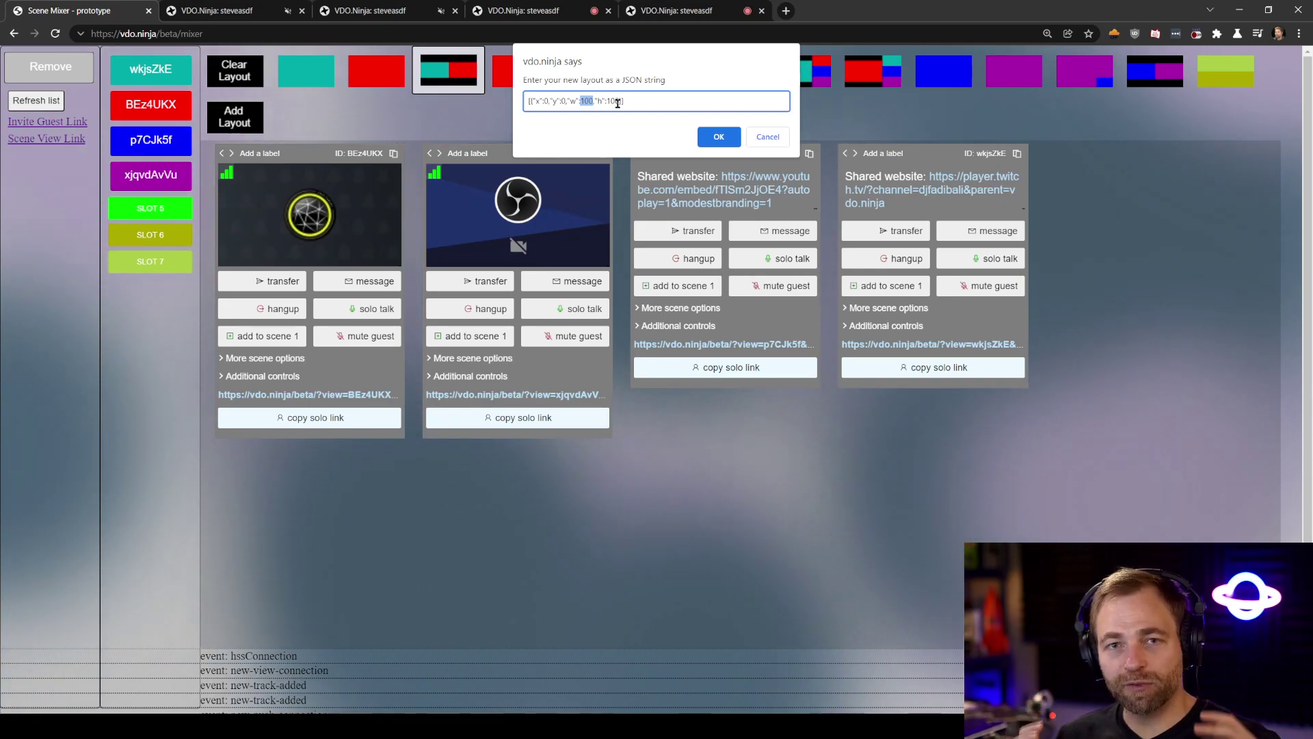
{"action": "left_click", "coordinate": [769, 136]}
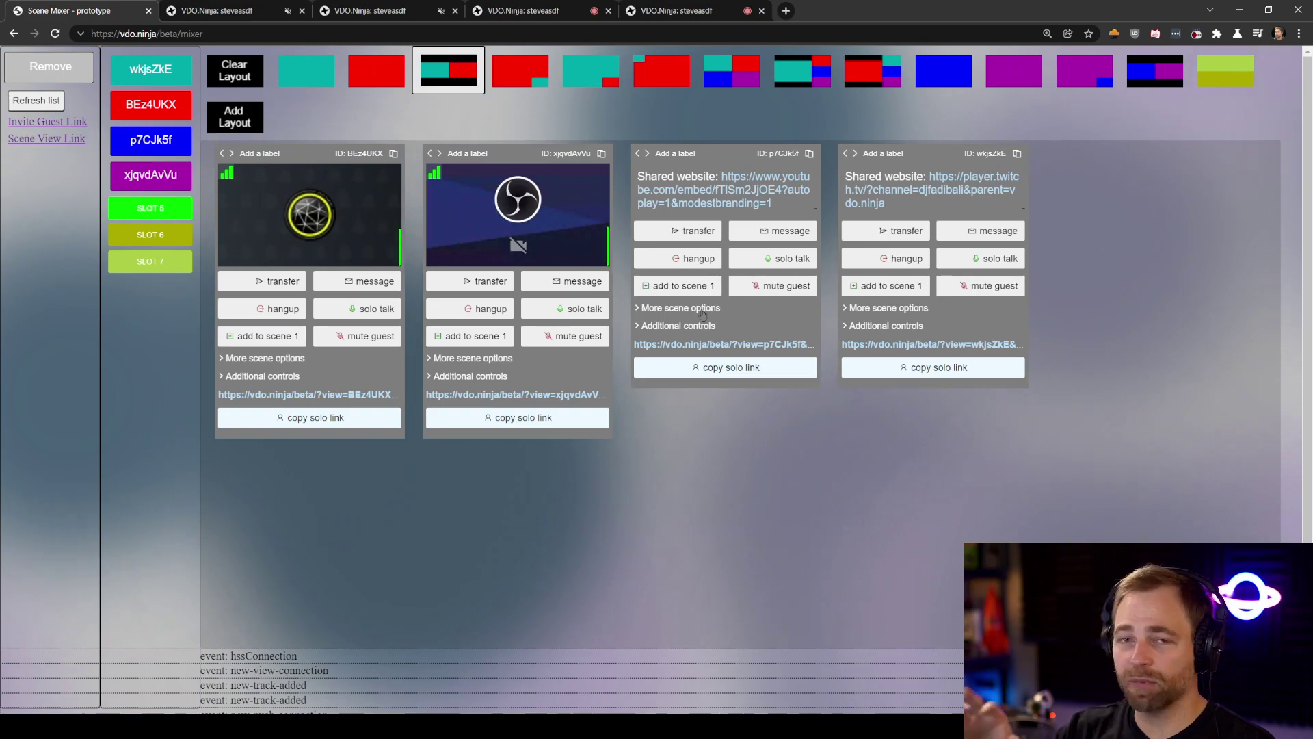
Go to the single full-frame layout, then the picture-in-picture layout with a top-left inset
{"action": "left_click", "coordinate": [397, 58]}
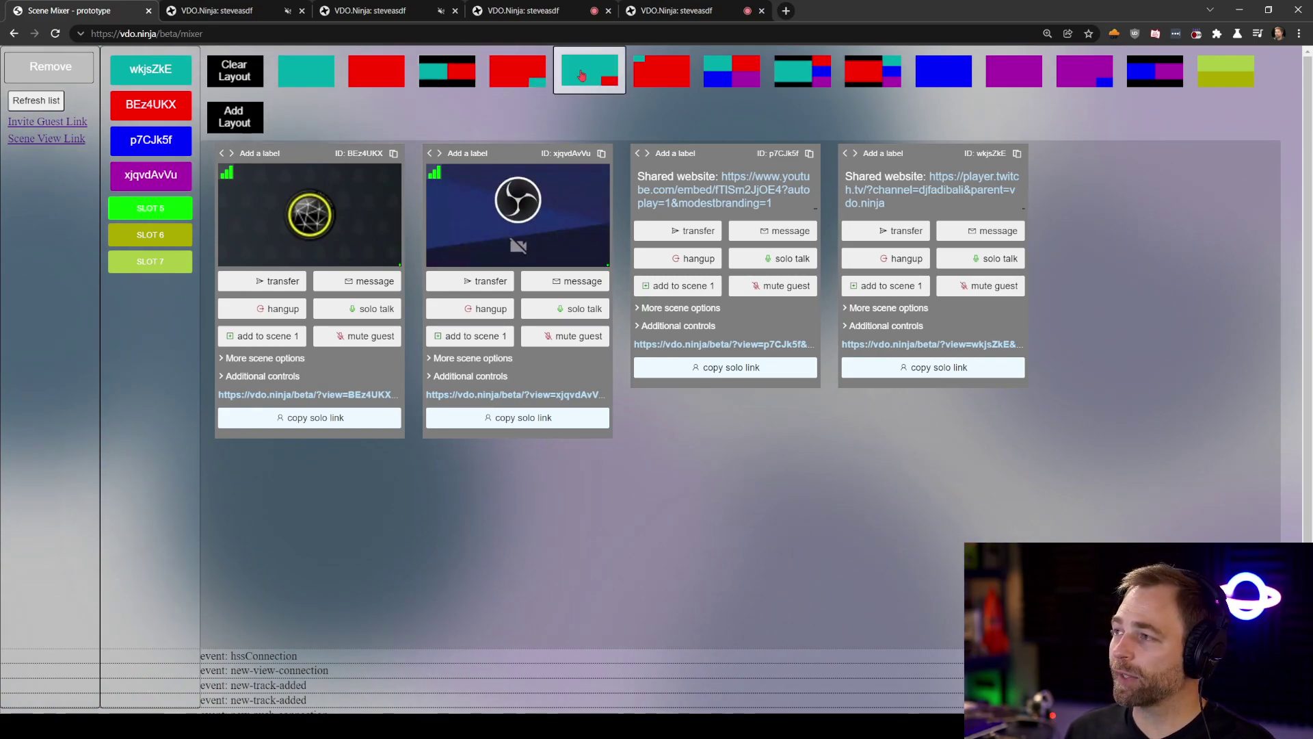
{"action": "left_click", "coordinate": [656, 71]}
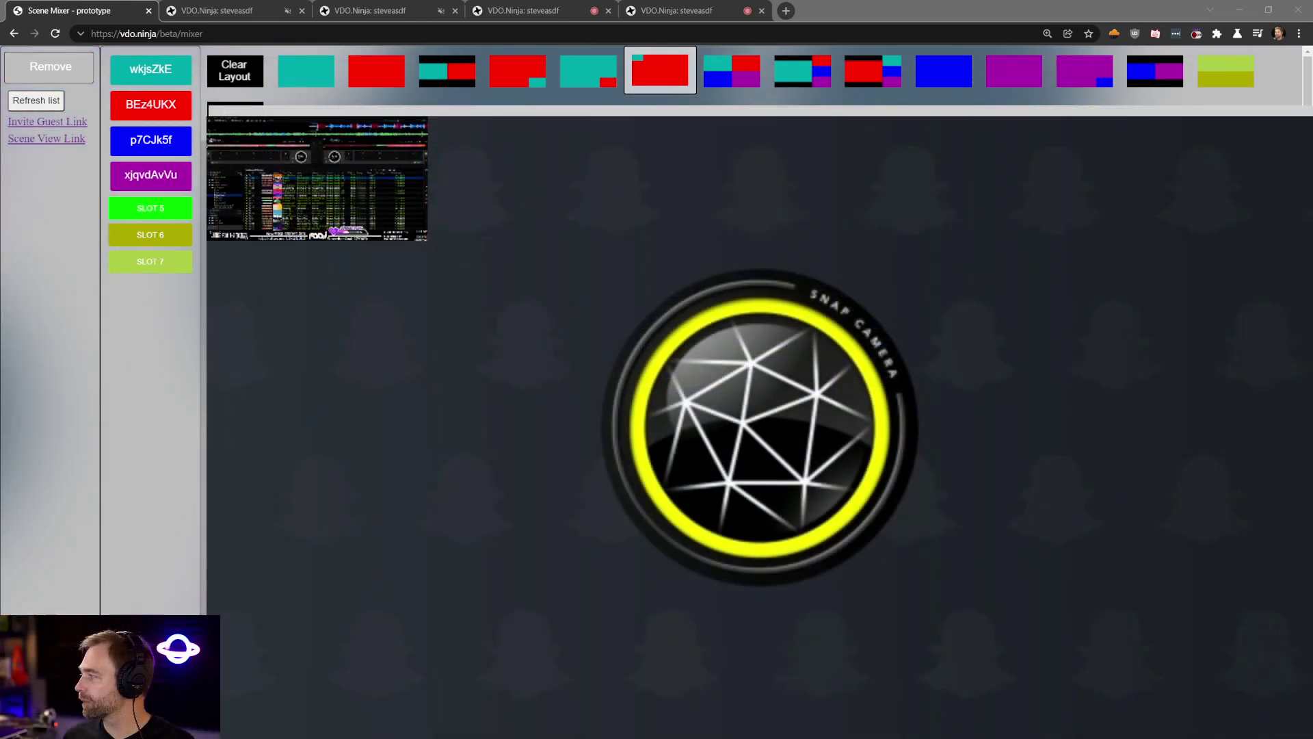
Select the four-quadrant grid layout so all four sources share the frame
{"action": "left_click", "coordinate": [731, 70]}
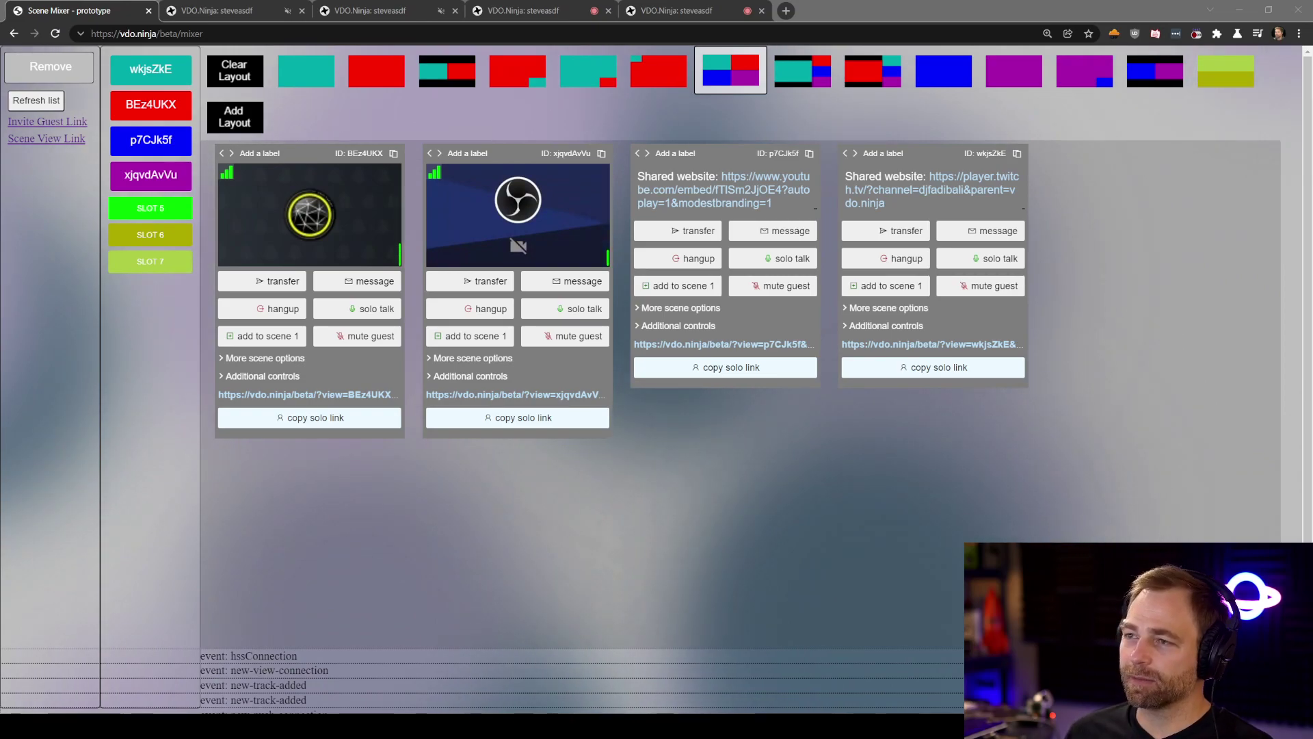
{"action": "left_click", "coordinate": [232, 122]}
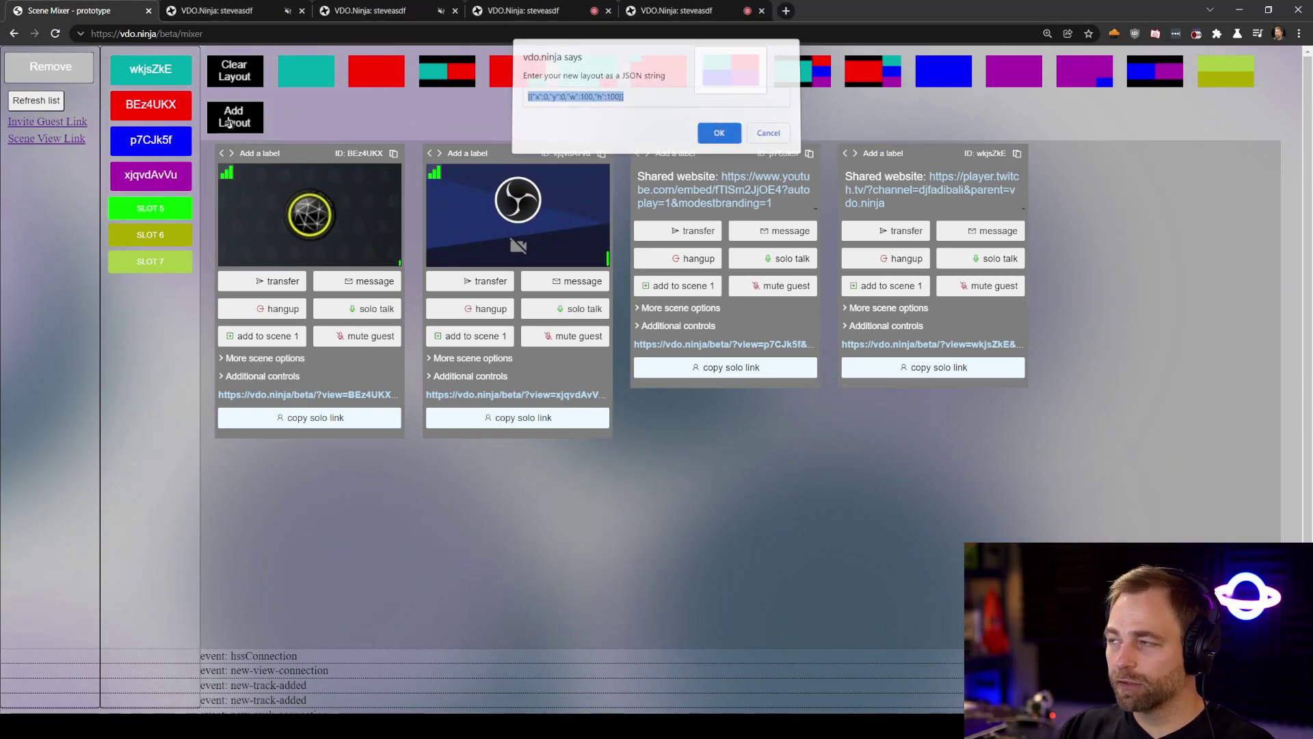
{"action": "key", "text": "Return"}
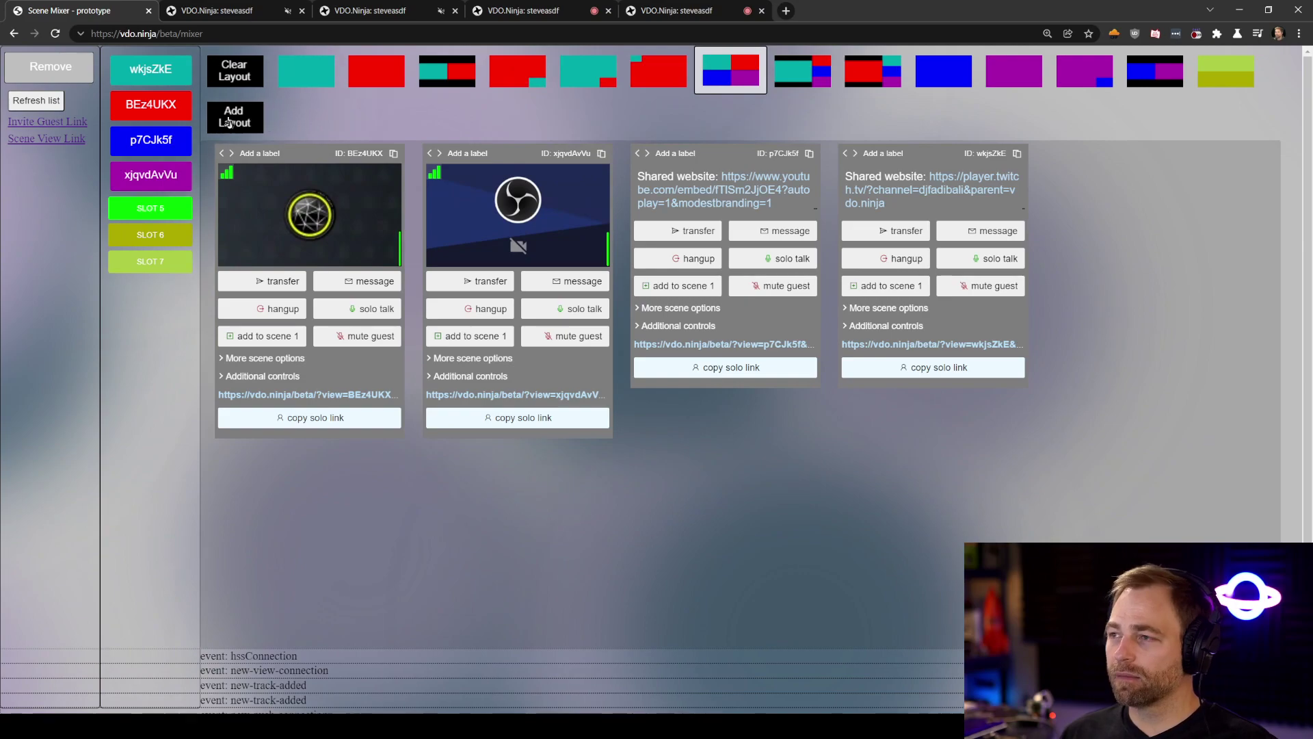
{"action": "left_click", "coordinate": [232, 122]}
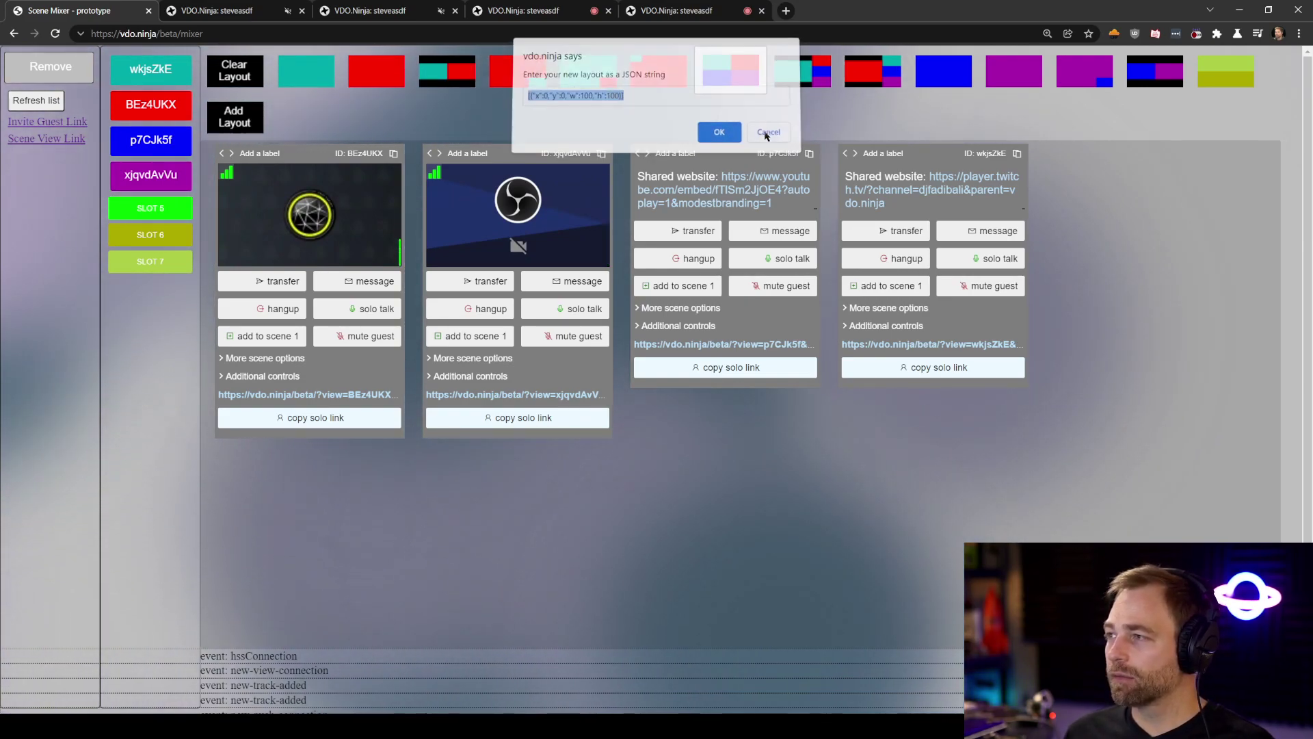
{"action": "left_click", "coordinate": [767, 134]}
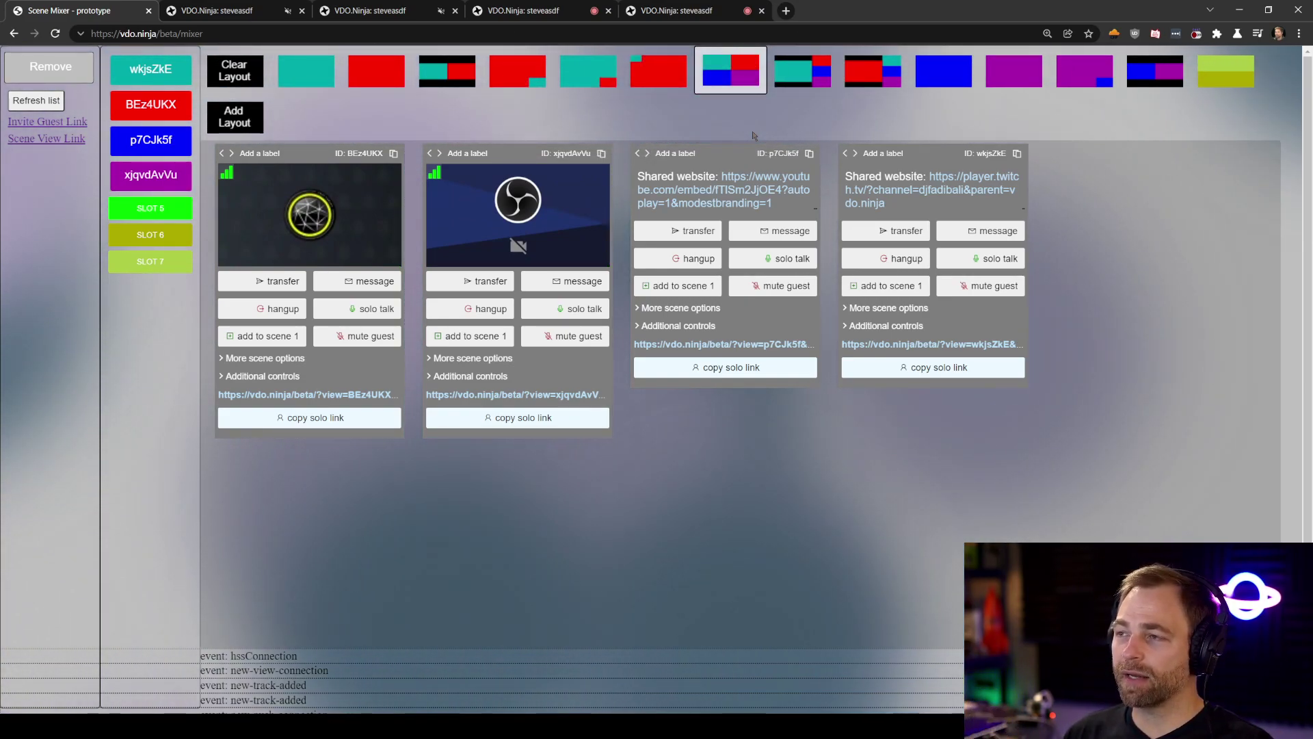